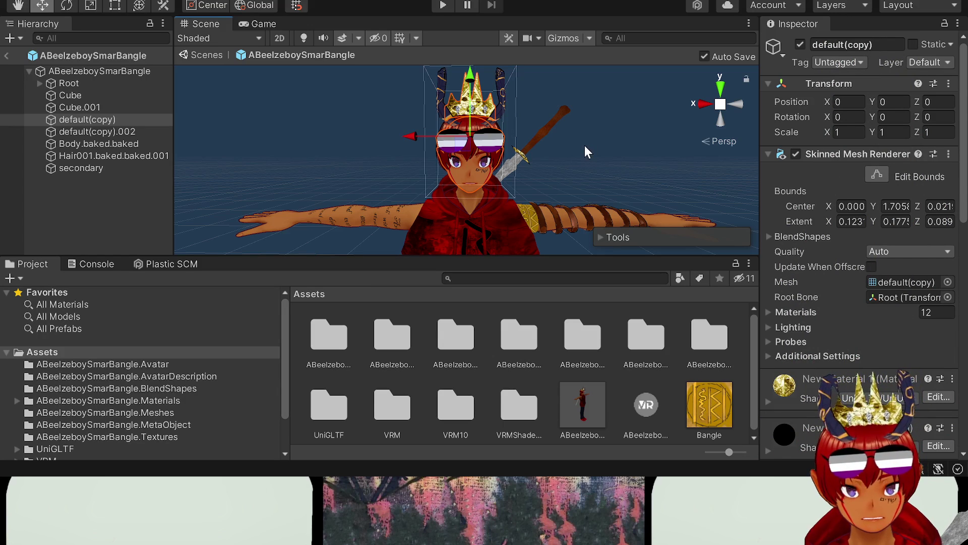
Step: In the Project window, go from Assets into the ABeelzeboySmarBangle.BlendShapes folder
left_click(77, 352)
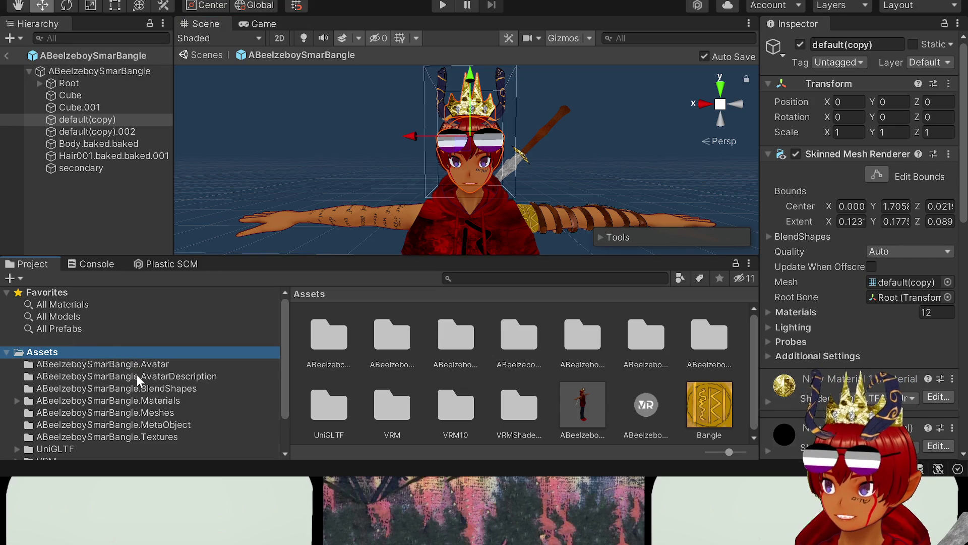
left_click(136, 390)
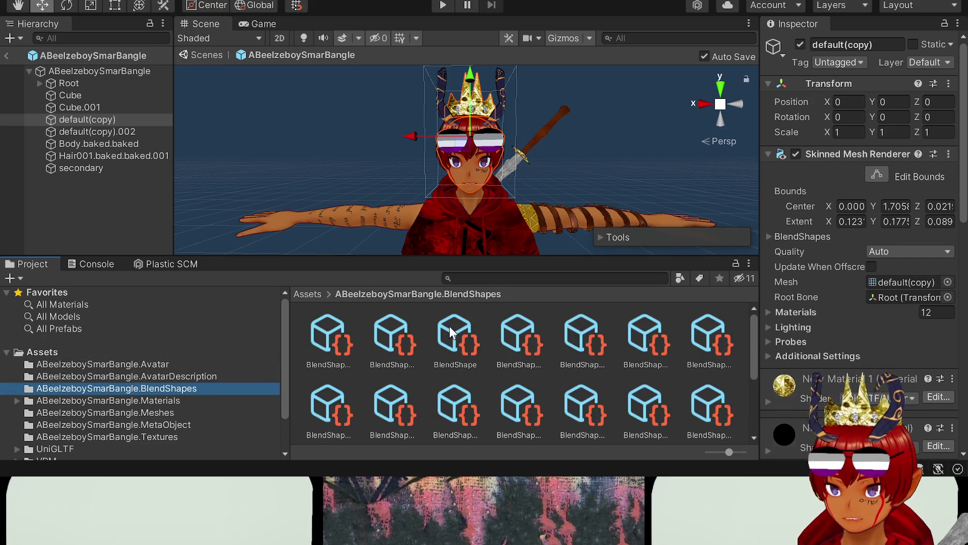
Step: Inspect the BlendShape.A expression clip's settings in the Inspector
left_click(315, 343)
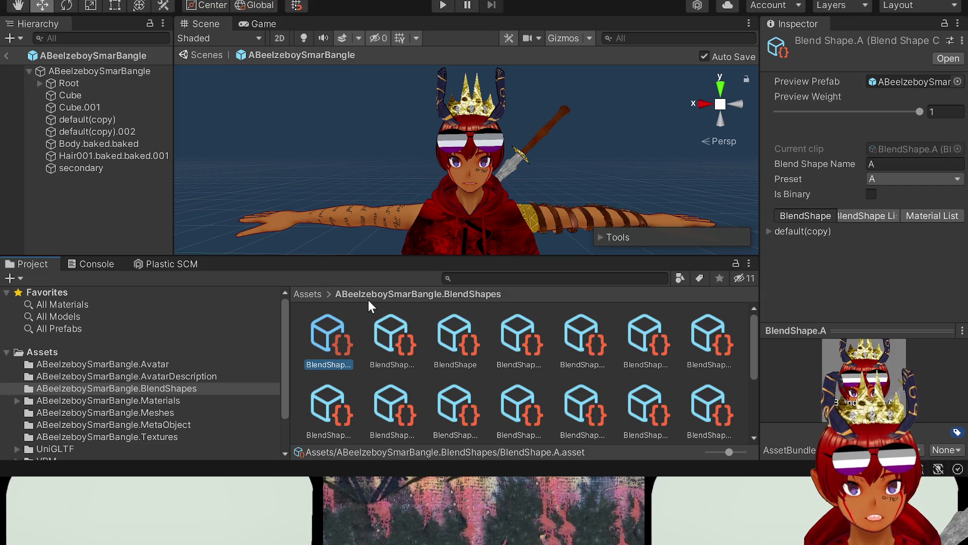
scroll(403, 334, "down", 3)
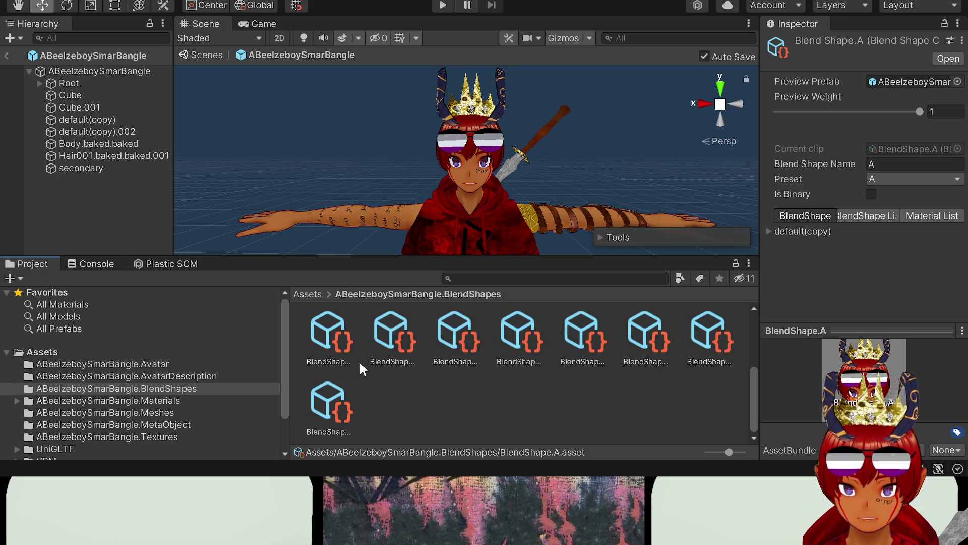
scroll(355, 378, "up", 3)
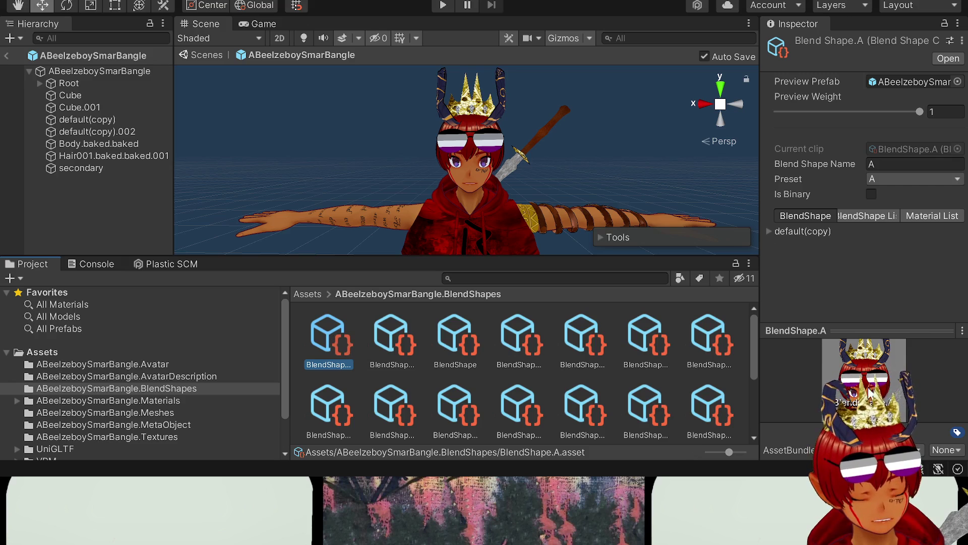
Step: Step through the following clips, including Angry and Blink_R, then return to BlendShape.A
left_click(370, 351)
left_click(473, 351)
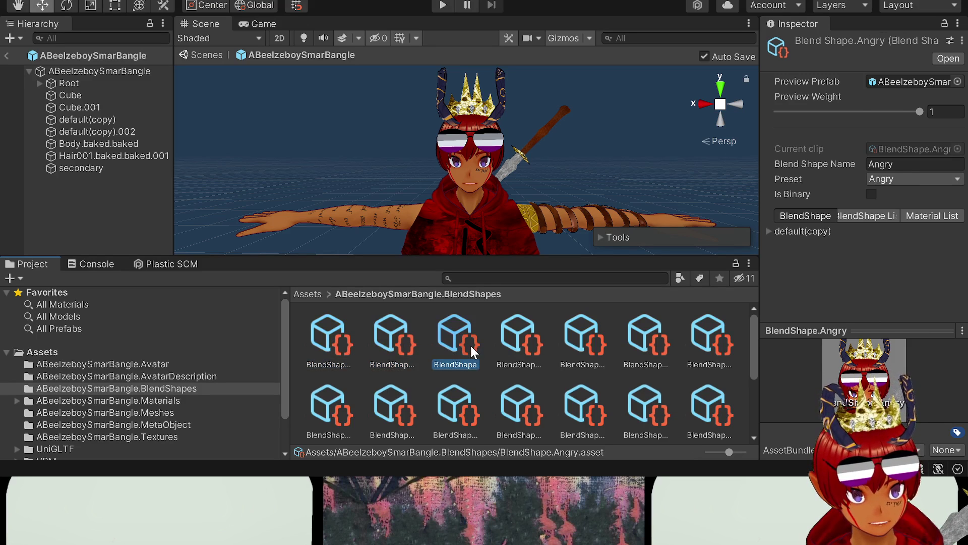
left_click(530, 345)
left_click(590, 346)
left_click(655, 343)
left_click(689, 335)
left_click(338, 344)
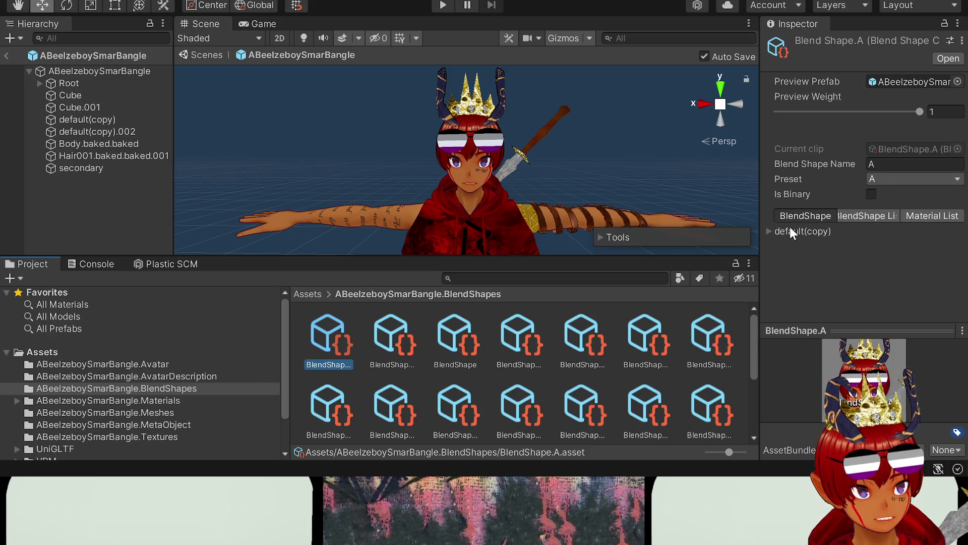
Step: Expand default(copy) and try the Fcl_ALL sliders, resetting Neutral to 0 and raising Surprised
left_click(770, 230)
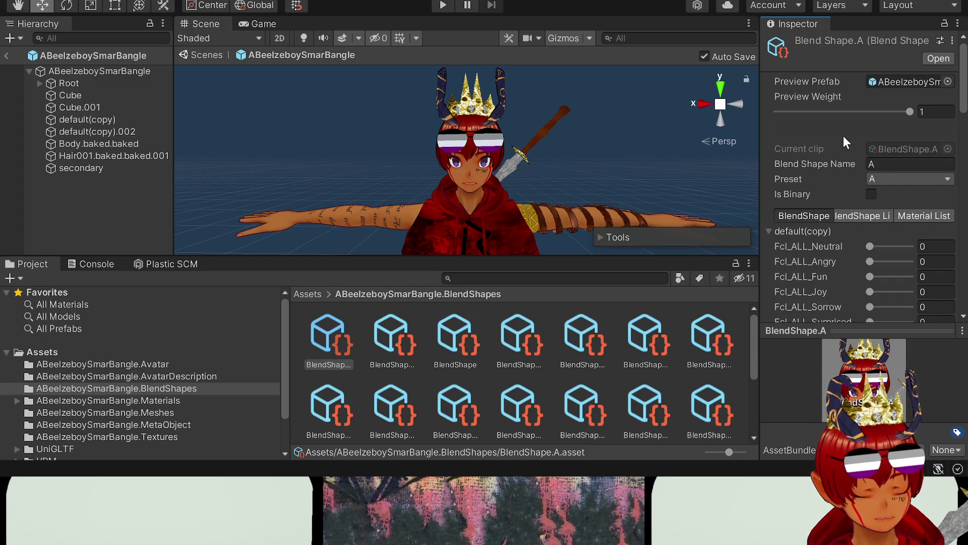
scroll(842, 134, "down", 8)
scroll(839, 125, "up", 8)
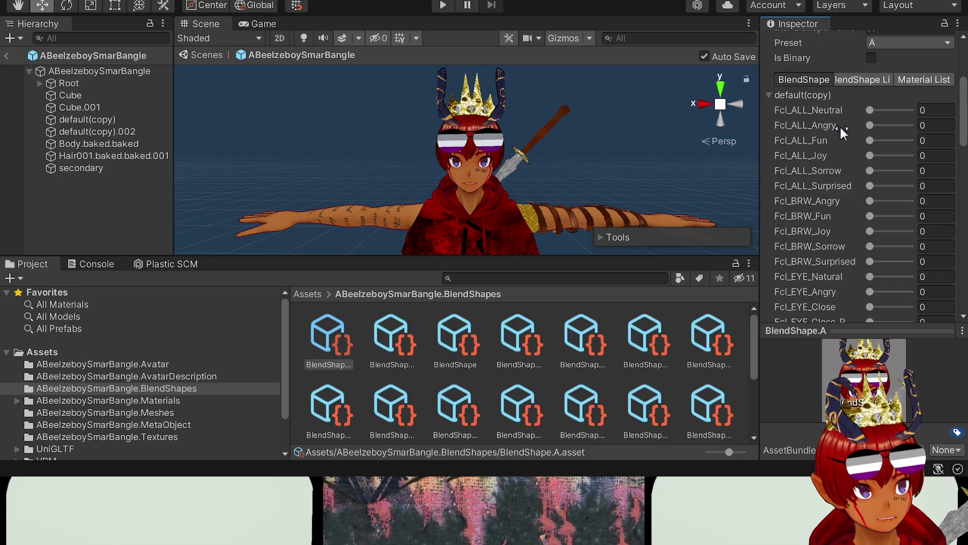
left_click(873, 111)
left_click_drag(913, 101, 795, 177)
left_click_drag(872, 188, 780, 169)
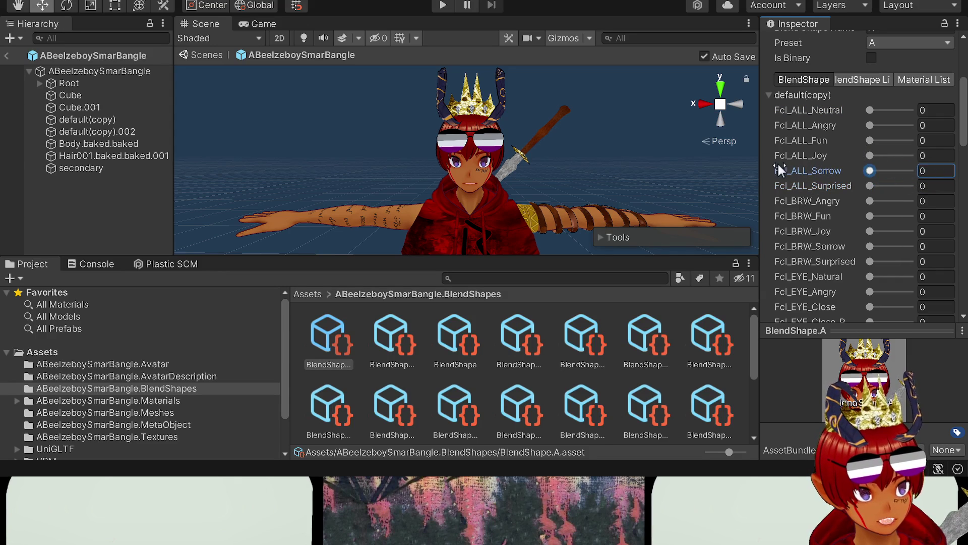
Step: Drag Fcl_BRW_Angry to 100, then lower it to about 62
scroll(822, 140, "down", 3)
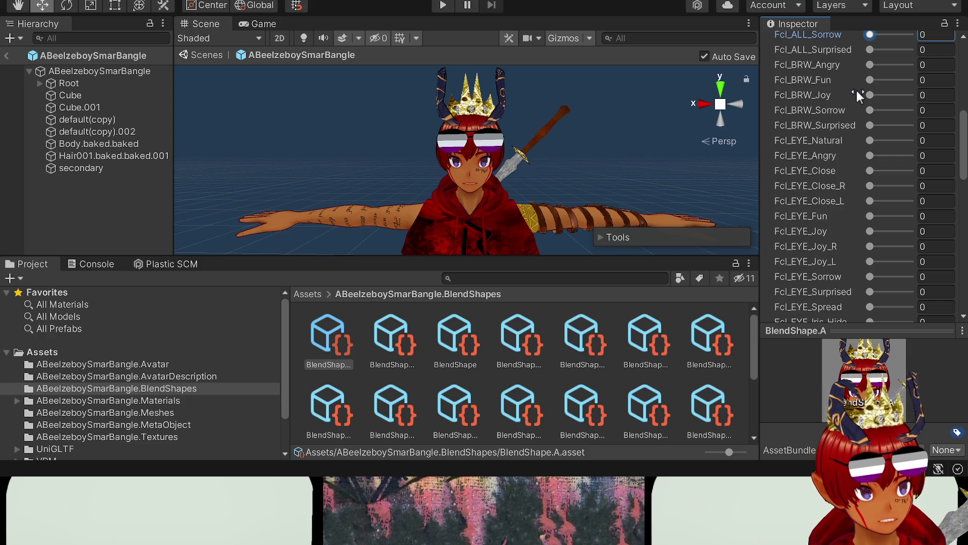
left_click(870, 65)
left_click_drag(854, 74, 915, 68)
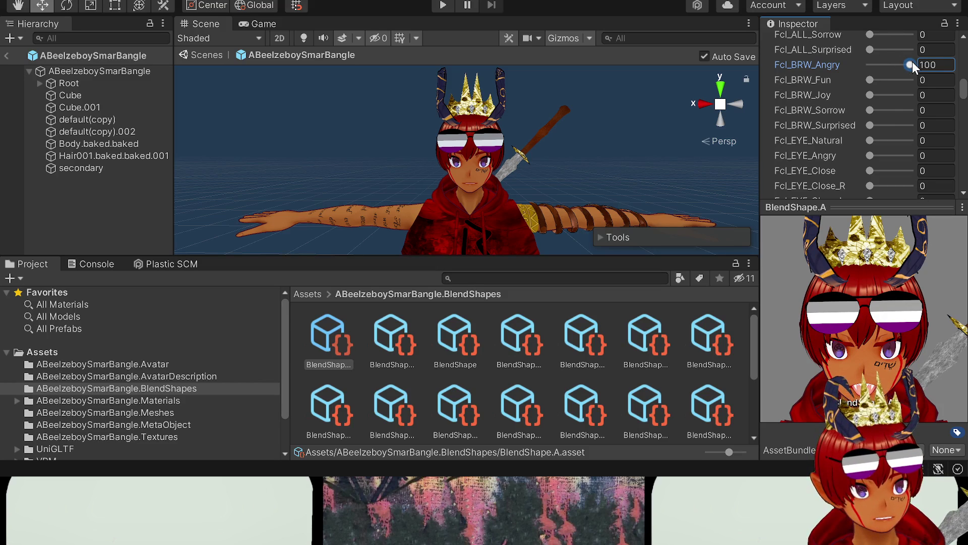
left_click_drag(911, 63, 897, 68)
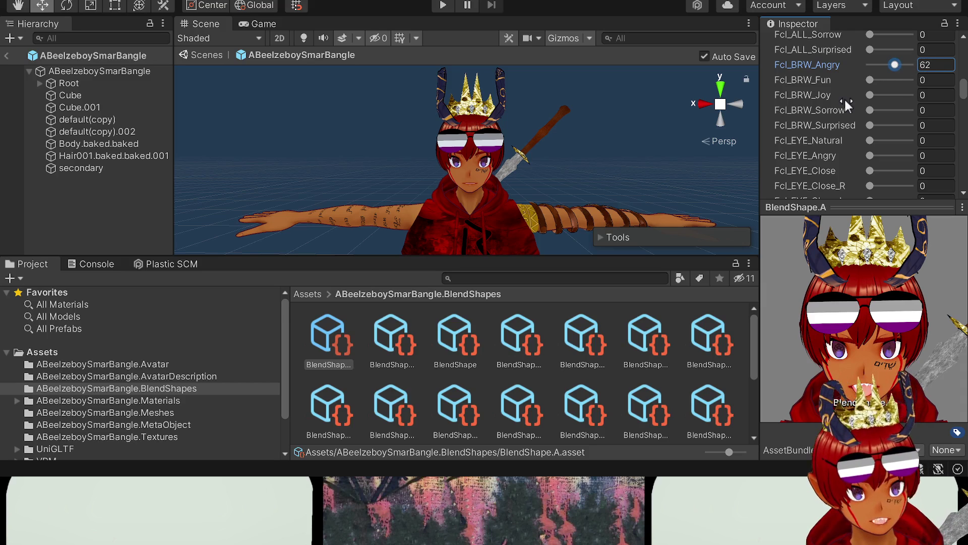
scroll(845, 86, "down", 3)
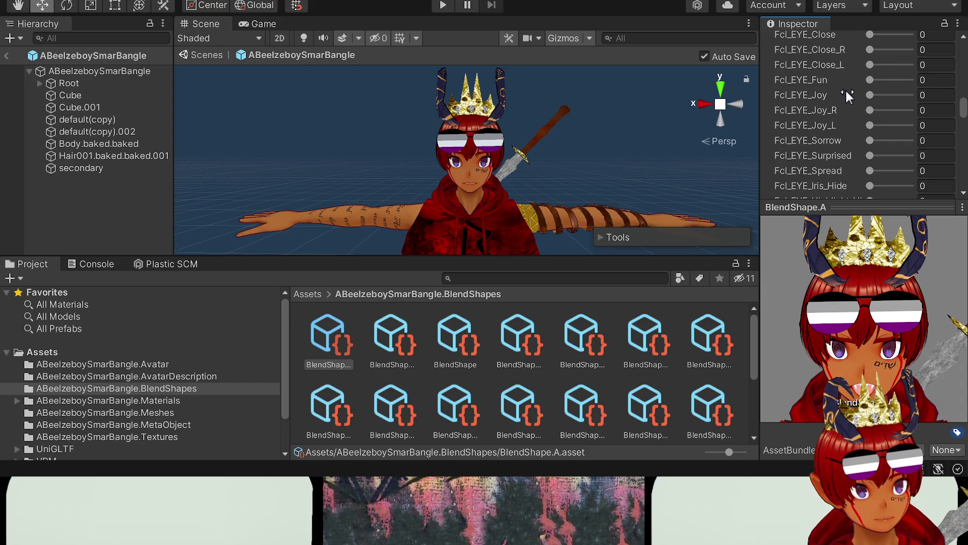
Step: Try Fcl_EYE_Fun at 100 and undo it, then set Fcl_EYE_Joy to 57
left_click(869, 80)
left_click_drag(800, 81, 956, 80)
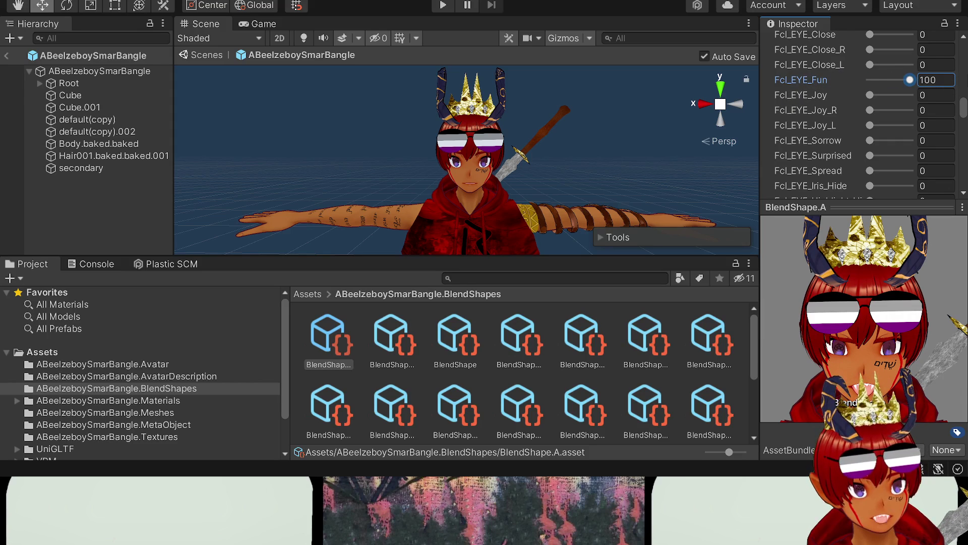
key("ctrl+z")
mouse_move(873, 96)
left_mouse_down()
mouse_move(894, 96)
mouse_move(856, 91)
mouse_move(893, 94)
left_mouse_up()
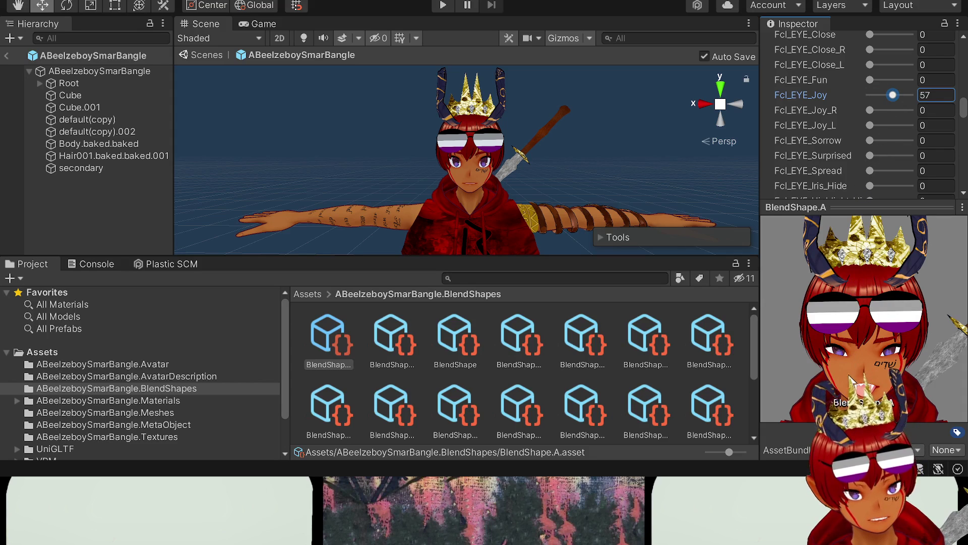
scroll(852, 107, "down", 3)
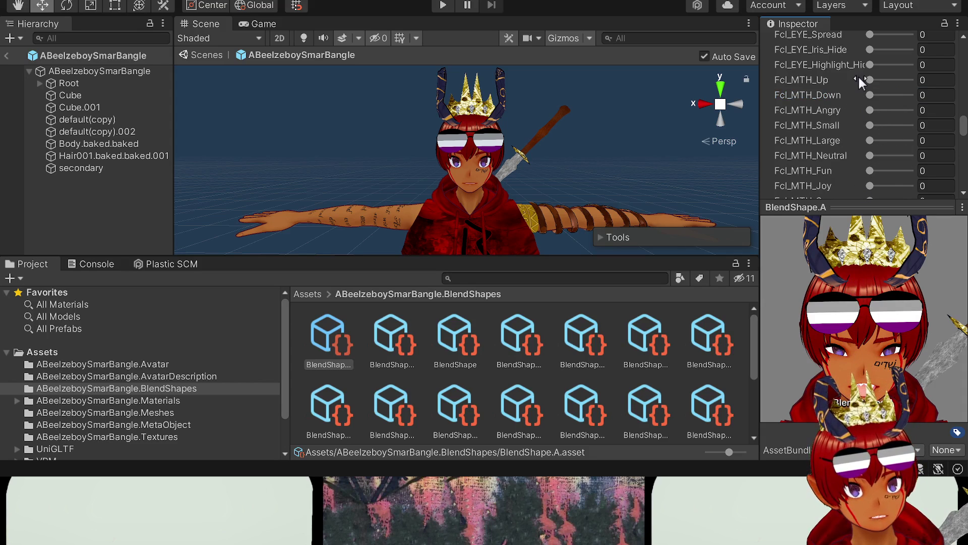
Step: Set Fcl_EYE_Iris_Hide to 100 and Fcl_MTH_Up to 38
left_click(815, 81)
left_click(821, 51)
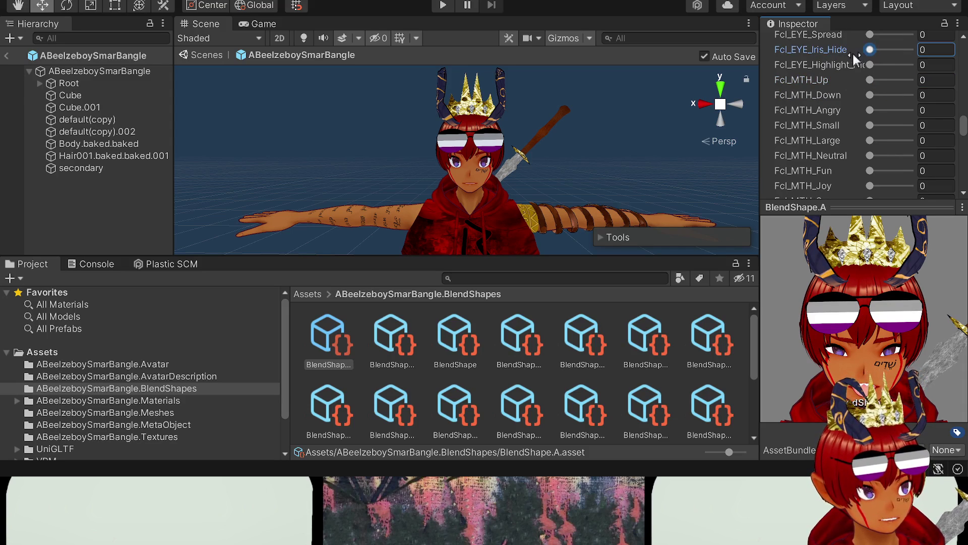
left_click_drag(870, 50, 910, 50)
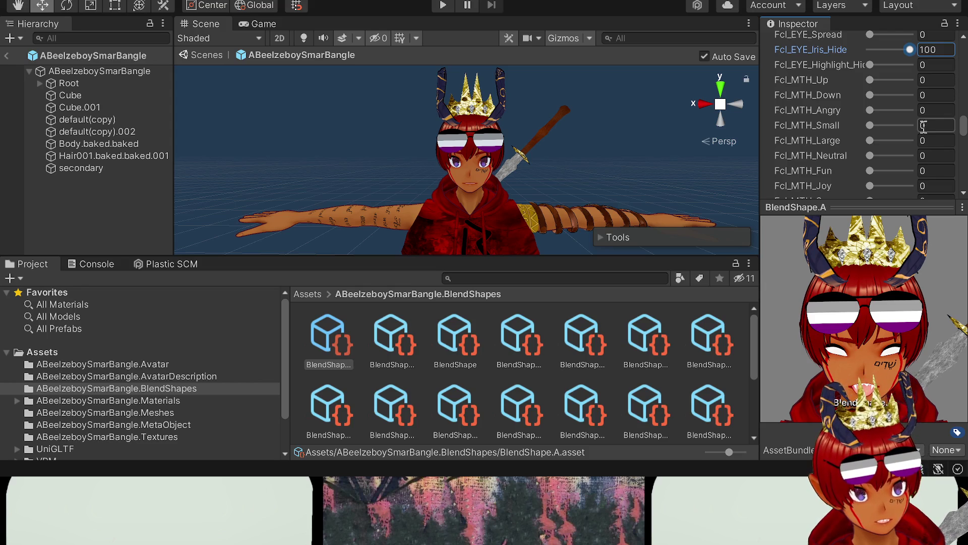
left_click(822, 79)
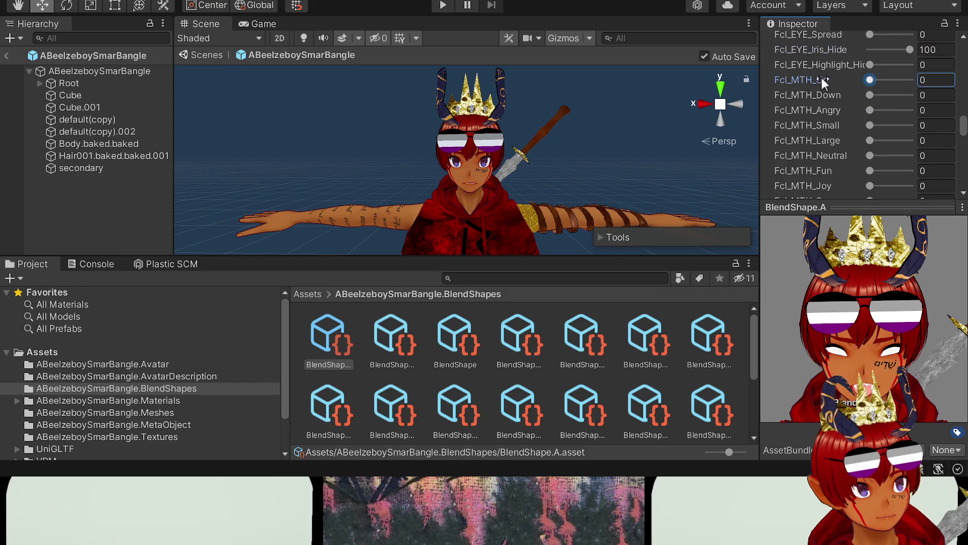
mouse_move(870, 80)
left_mouse_down()
mouse_move(880, 82)
mouse_move(834, 92)
mouse_move(881, 94)
left_mouse_up()
scroll(881, 93, "down", 10)
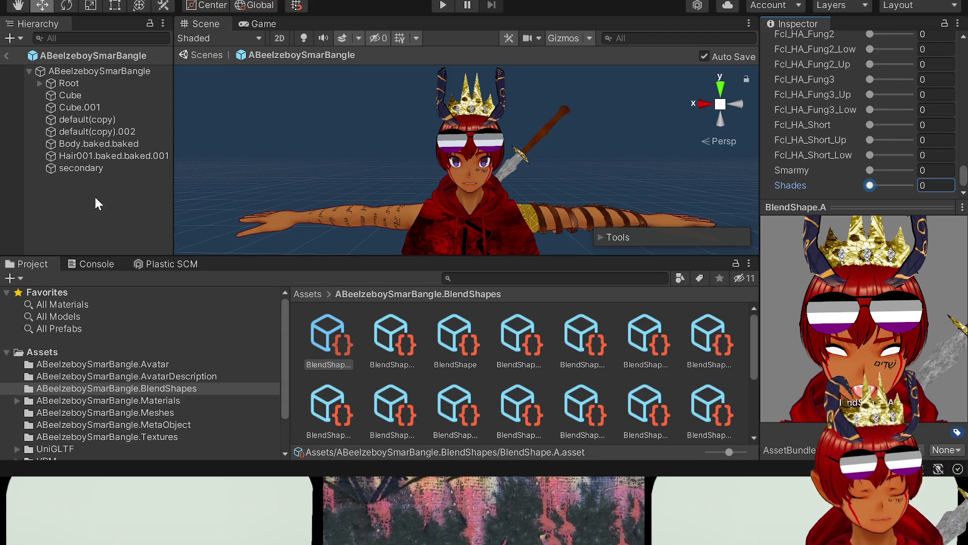
Step: Look at the Angry and Blink clips, then show the BlendShape asset's Select BlendShapeClip list
left_click(393, 337)
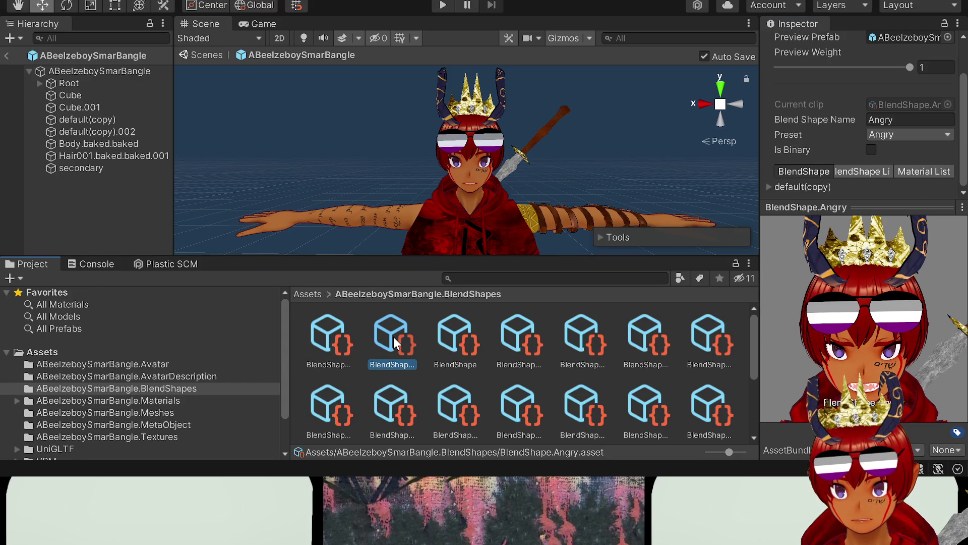
left_click(42, 388)
left_click(462, 338)
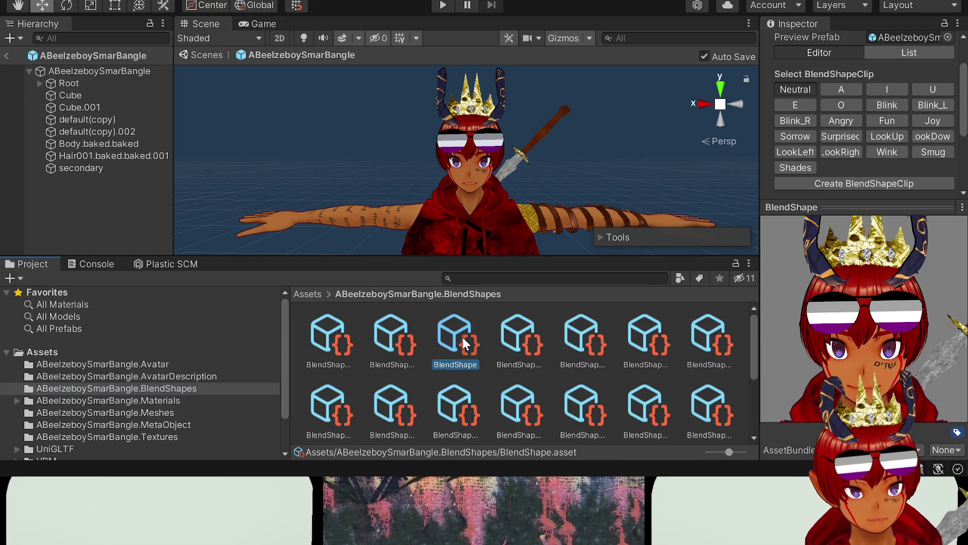
left_click(840, 121)
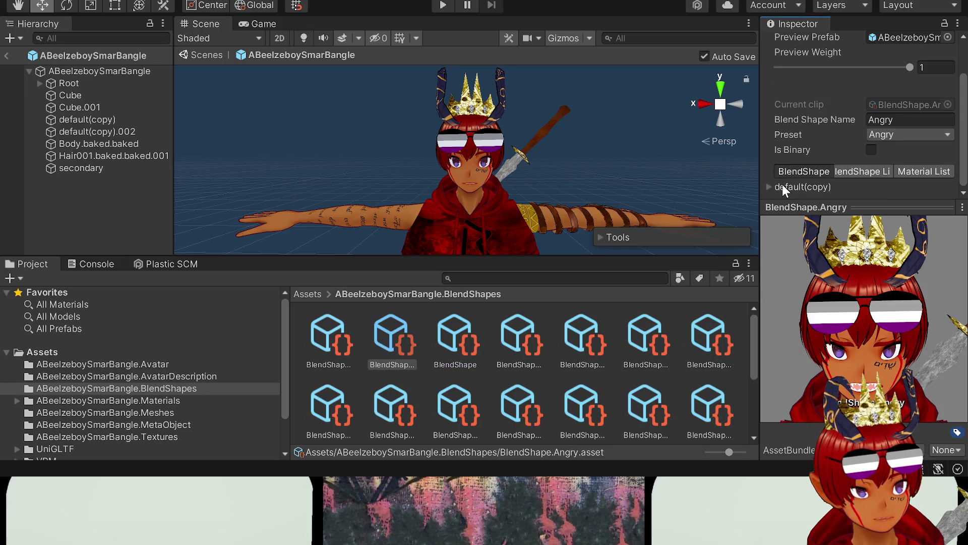
scroll(787, 161, "down", 15)
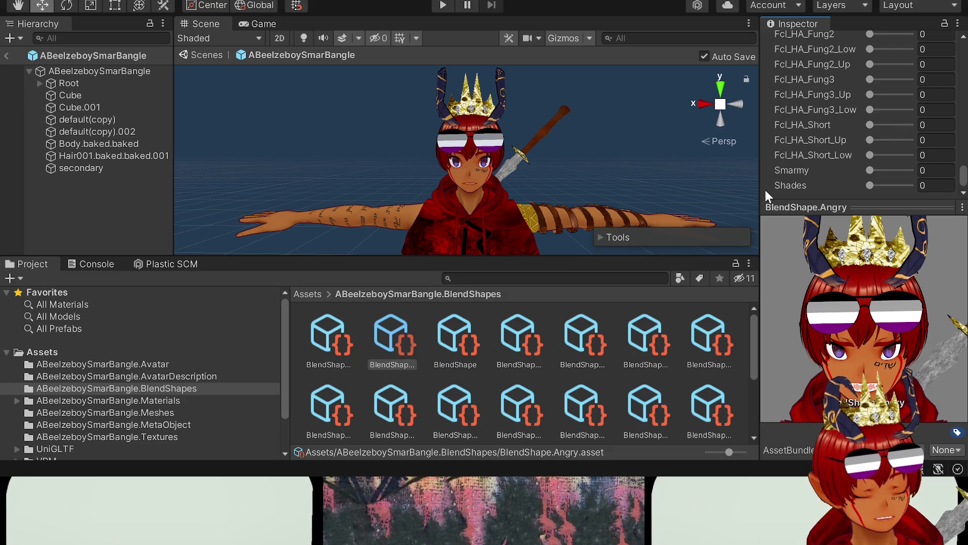
left_click(459, 337)
scroll(463, 337, "down", 1, "ctrl")
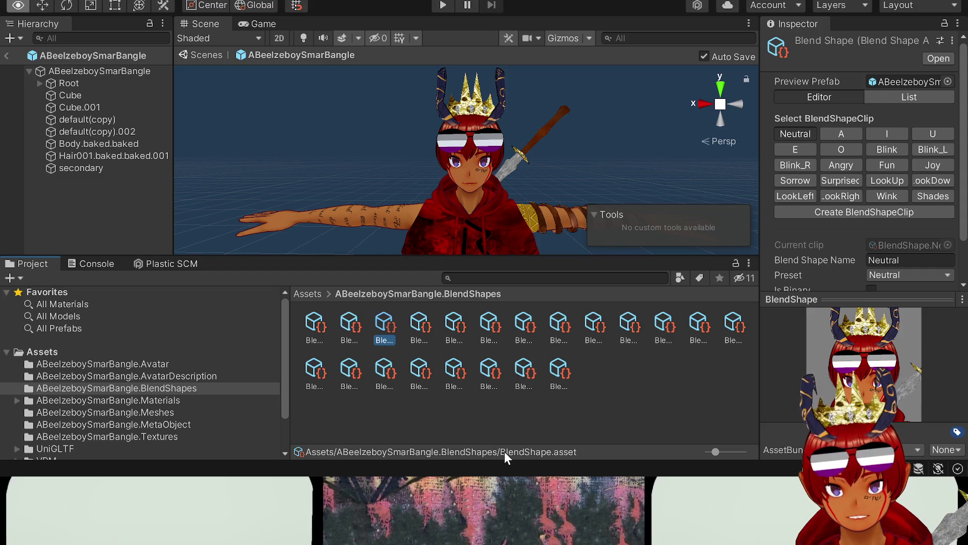
left_click(418, 328)
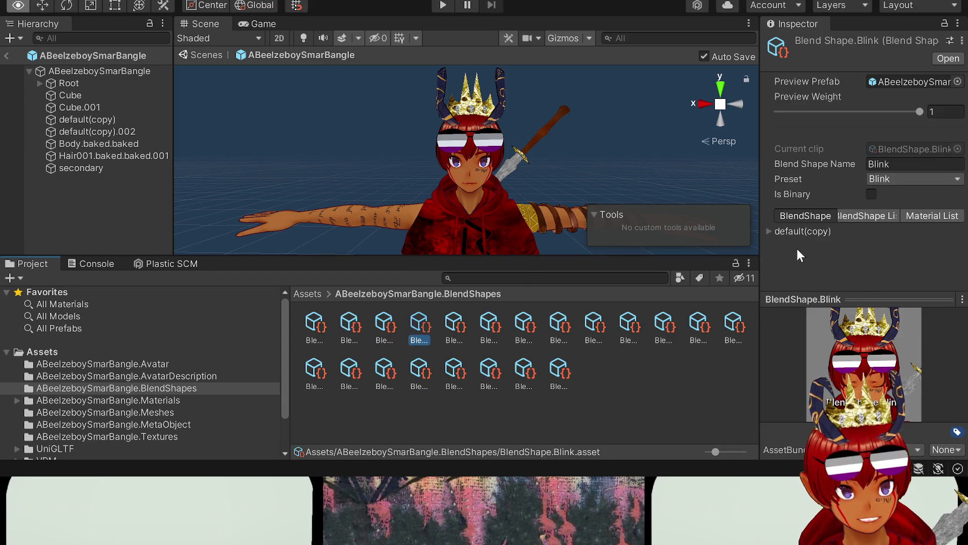
left_click(378, 327)
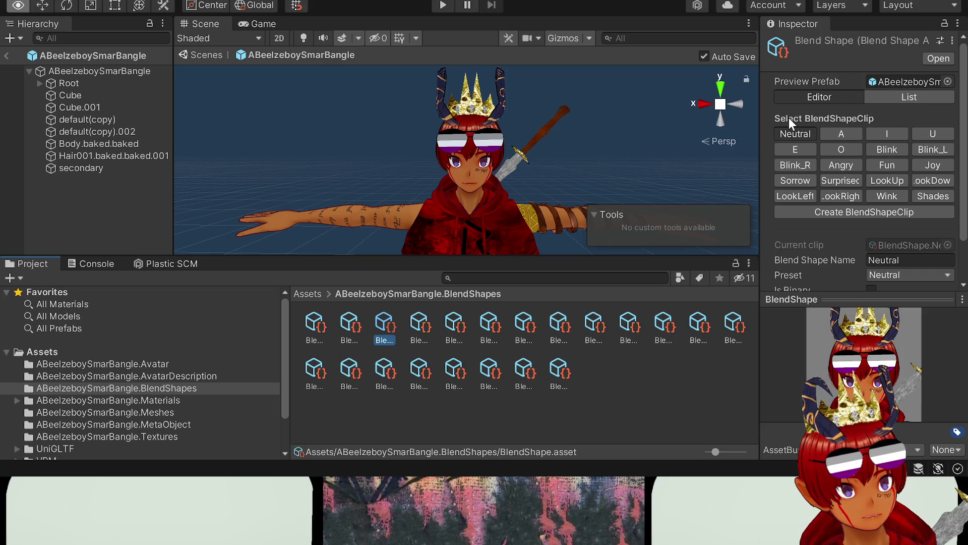
Step: Create the new expression clip BlendShapeClip#20 and expand its face blend shape weights
left_click(817, 212)
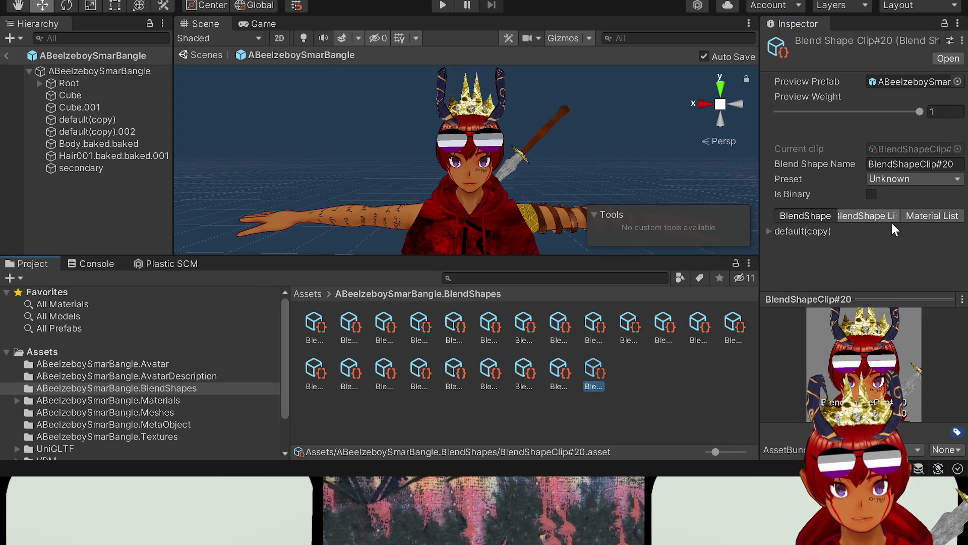
left_click(807, 232)
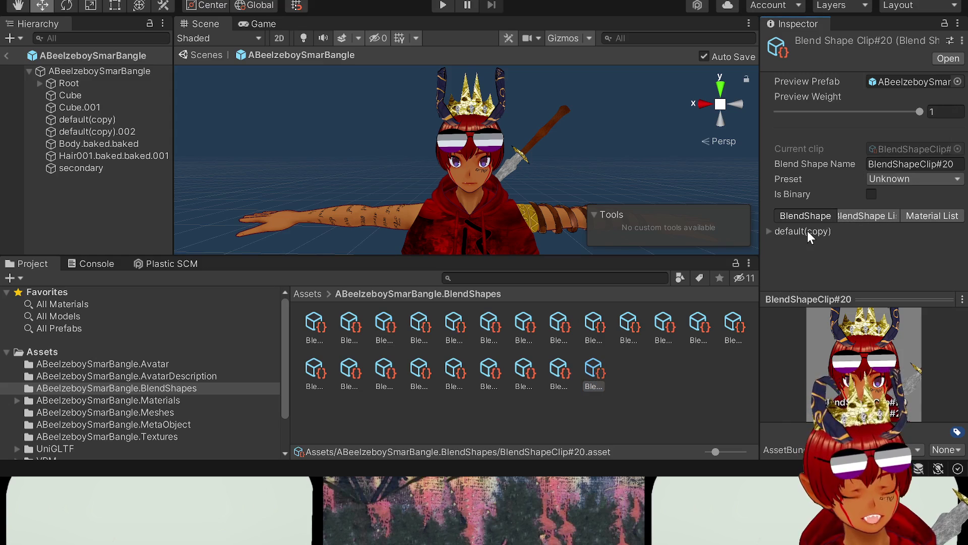
left_click(770, 232)
scroll(850, 178, "down", 15)
Step: Set Fcl_HA_Fung2_Up, Fcl_HA_Fung1_Low and Fcl_BRW_Fun to 100 in BlendShapeClip#20
left_click(912, 157)
left_click_drag(868, 305, 868, 204)
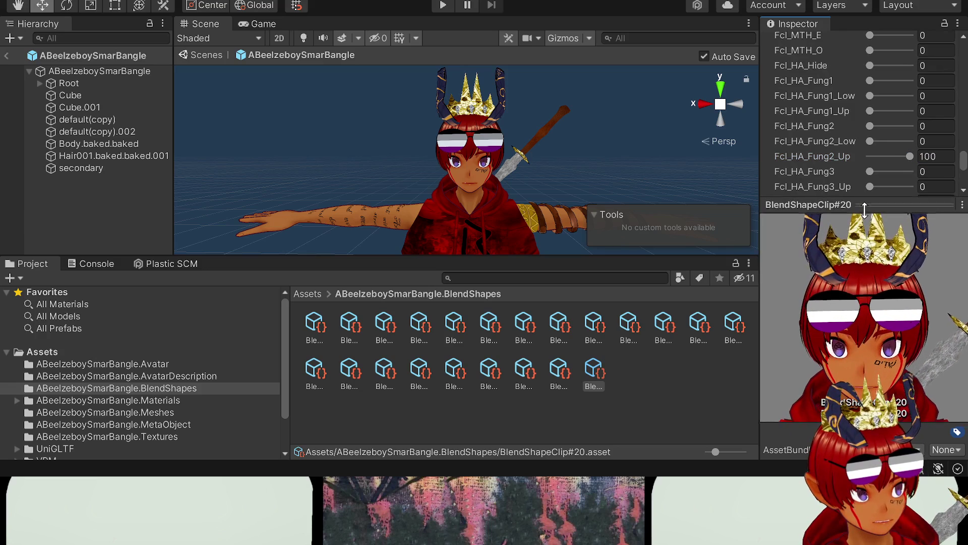
left_click_drag(870, 96, 911, 95)
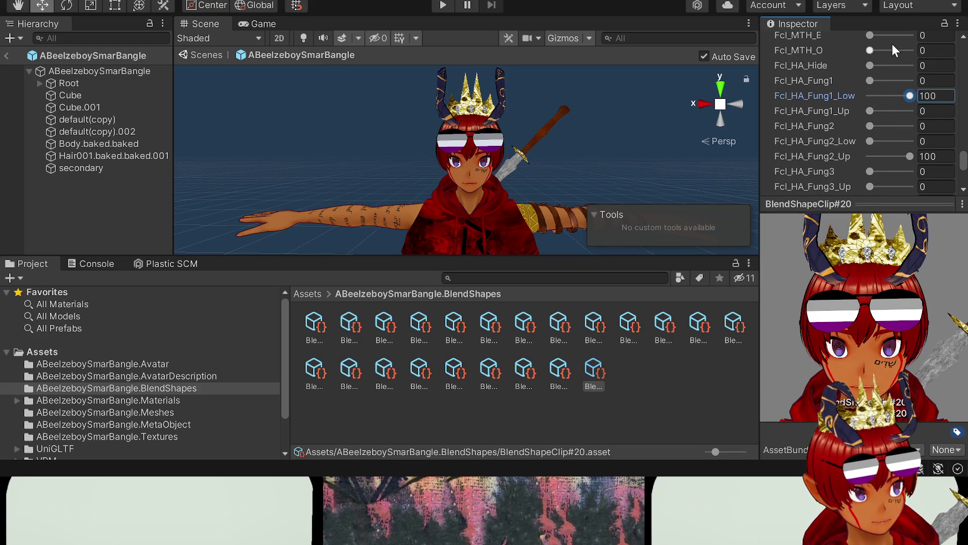
left_click_drag(870, 35, 911, 35)
scroll(807, 105, "up", 12)
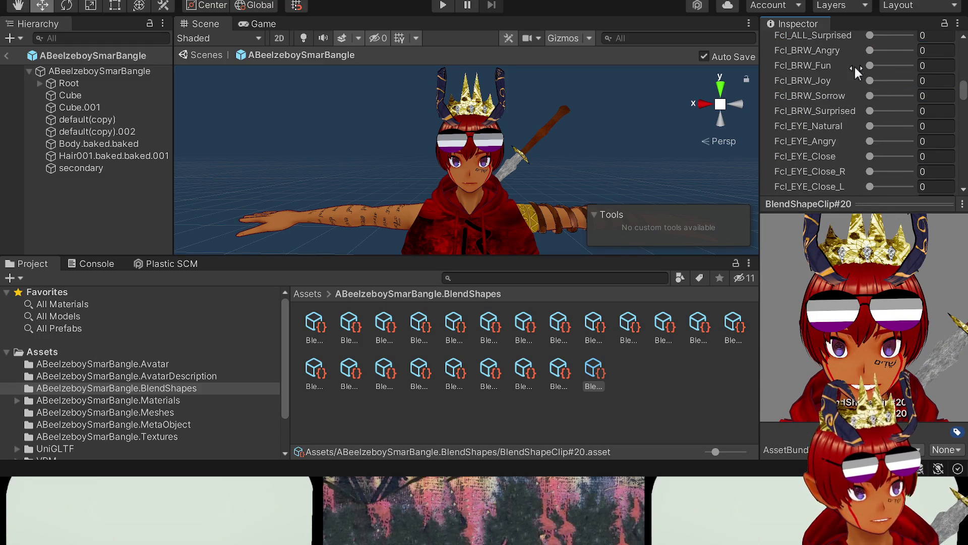
left_click_drag(869, 66, 911, 66)
scroll(875, 111, "up", 5)
scroll(885, 134, "down", 8)
scroll(456, 343, "up", 2, "ctrl")
left_click(455, 341)
Step: Browse the blend shape clips, including A, Wink, U and Smug
left_click(529, 351)
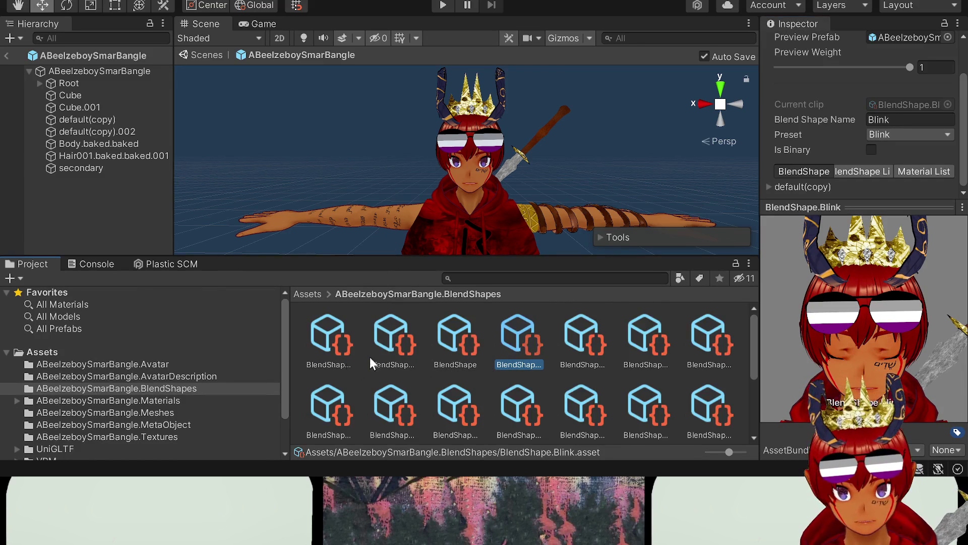
left_click(317, 343)
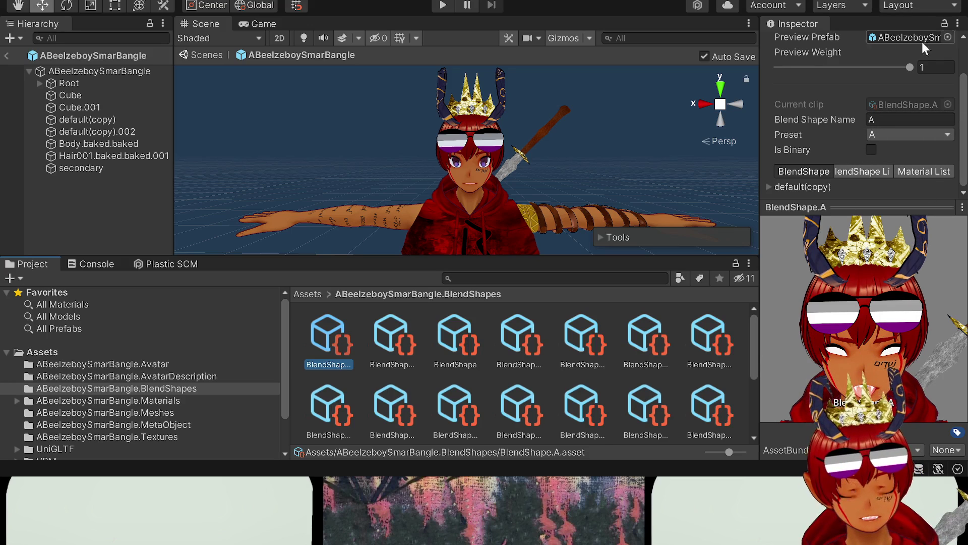
scroll(520, 373, "down", 2)
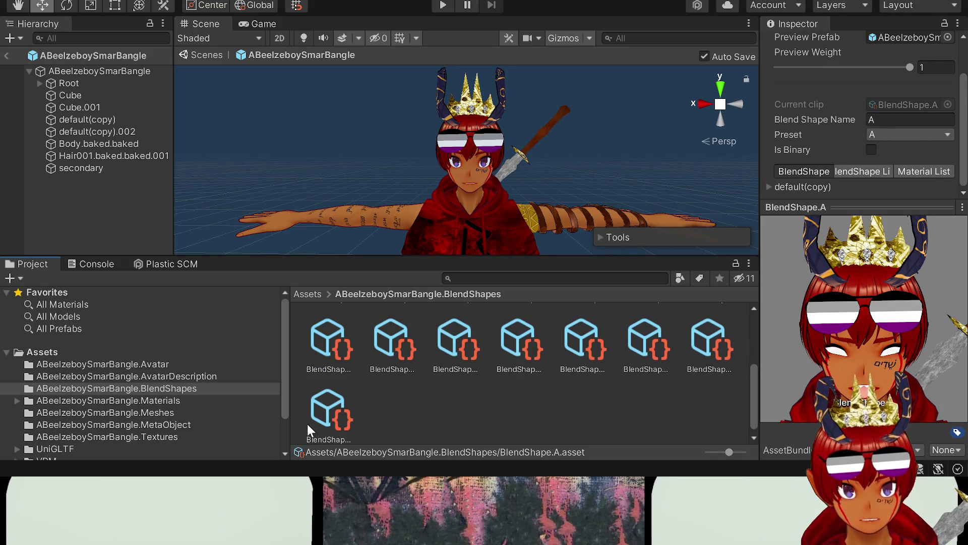
scroll(519, 373, "down", 1)
key("Down")
key("Down")
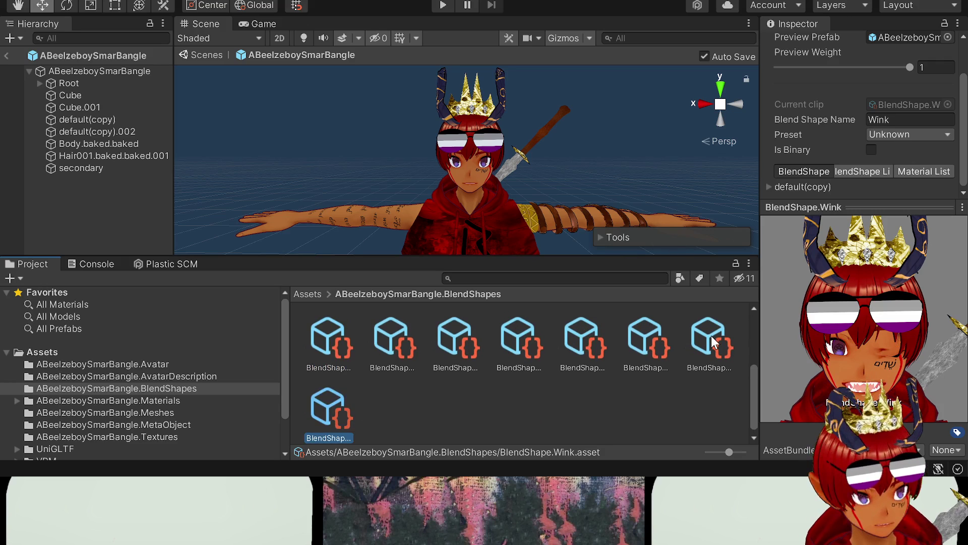
left_click(681, 338)
left_click(623, 344)
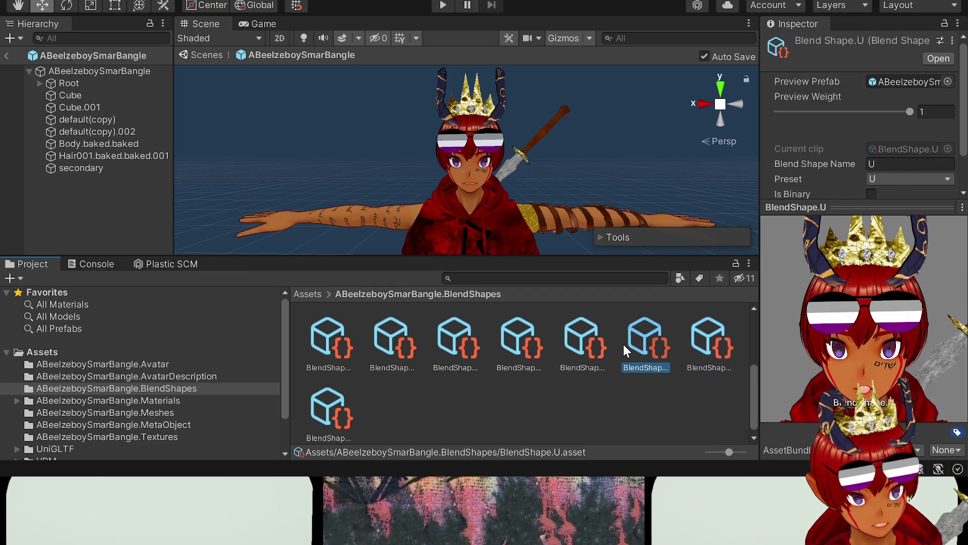
left_click(456, 343)
left_click(522, 342)
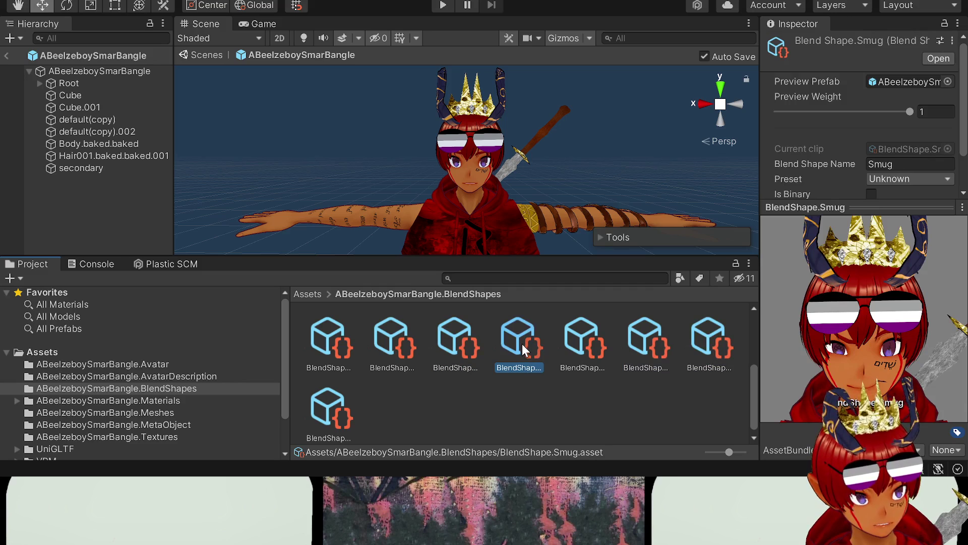
Step: Open BlendShape.Shades, preview its Shades slider at different weights, and set it to 0
left_click(463, 350)
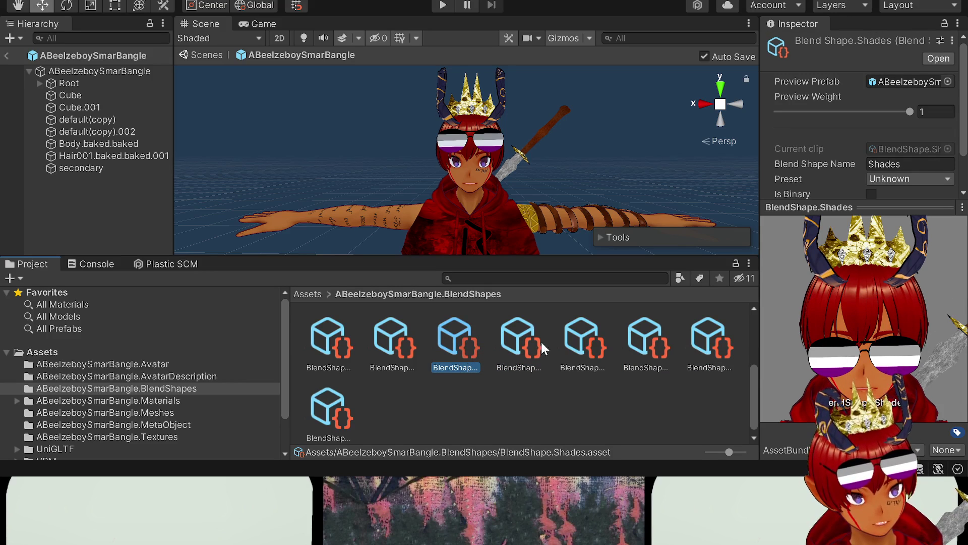
scroll(809, 173, "down", 10)
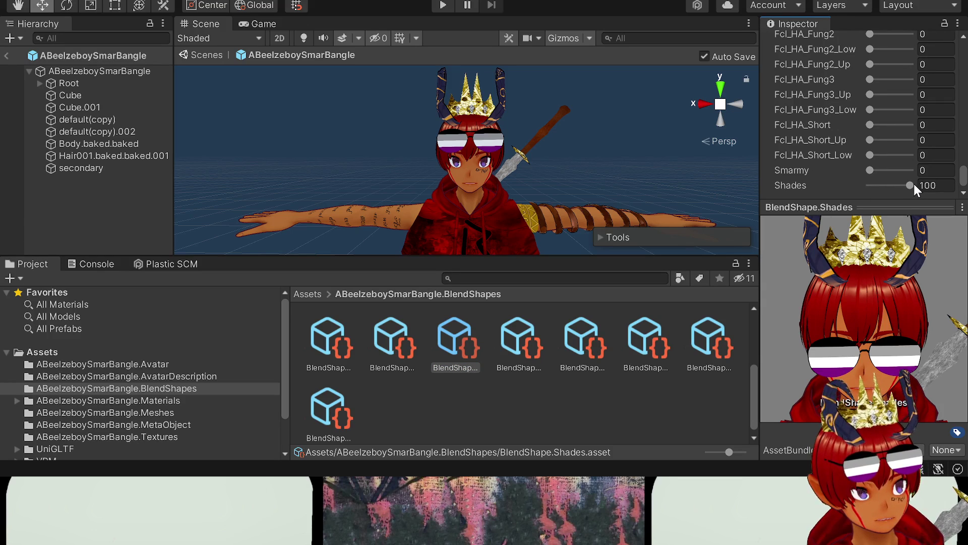
left_click_drag(913, 184, 831, 186)
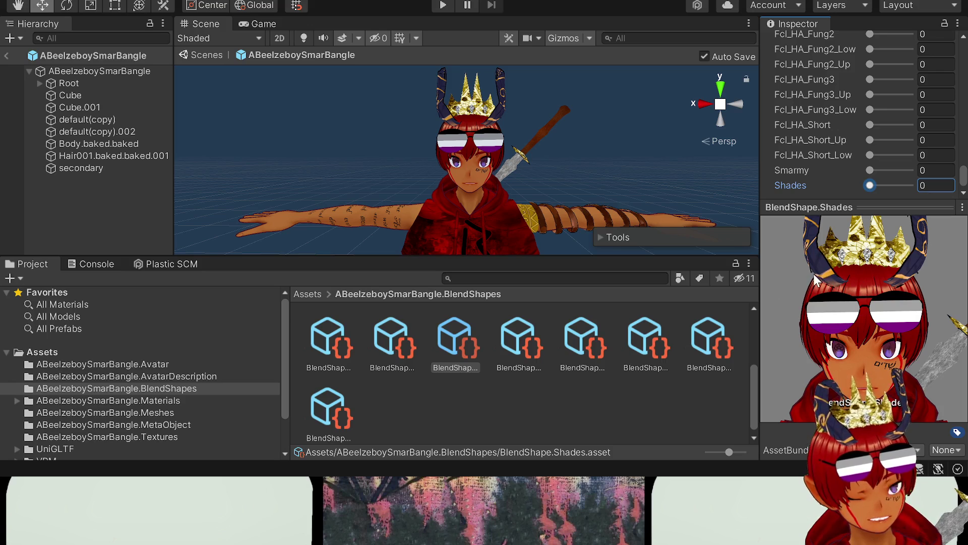
left_click_drag(869, 186, 814, 186)
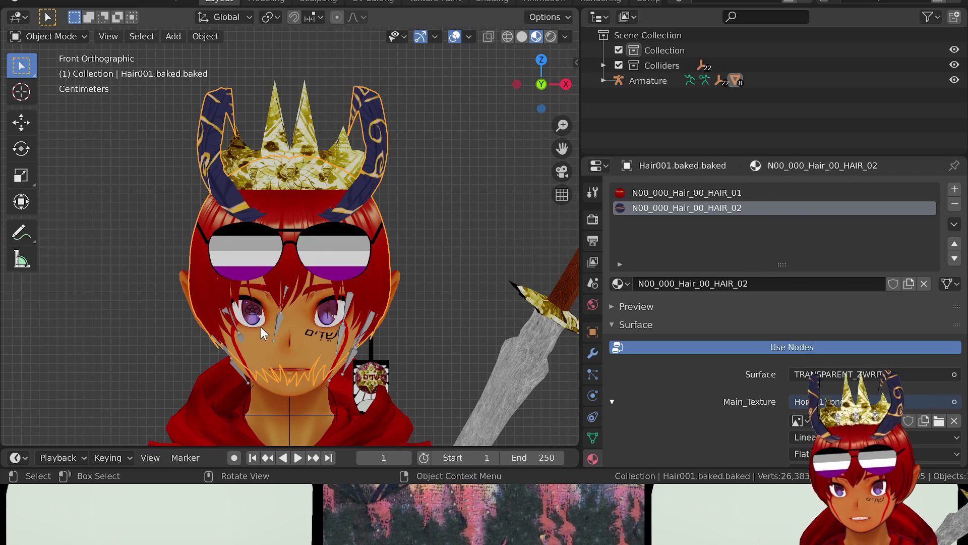
Step: Select the face and sunglasses meshes in turn and view the face mesh's shape keys
left_click(261, 326)
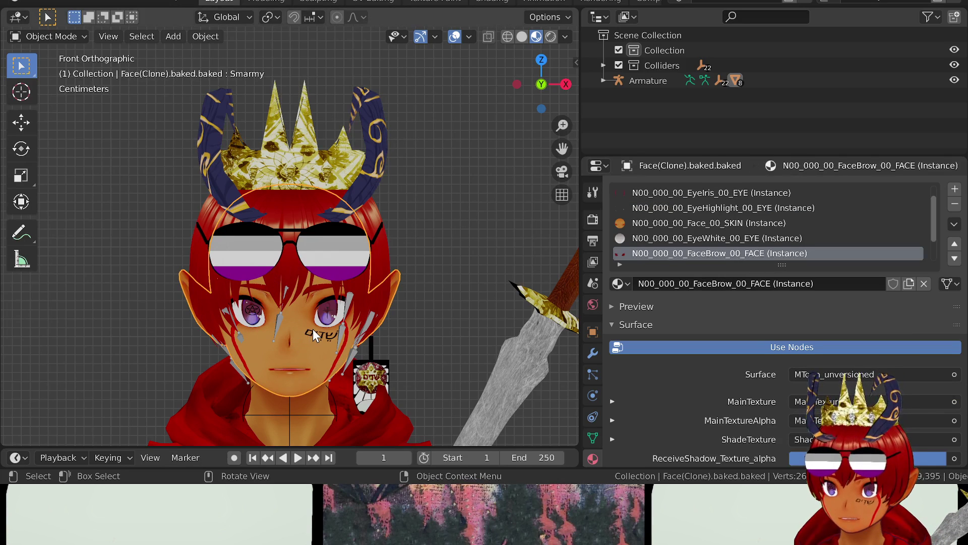
left_click(349, 258)
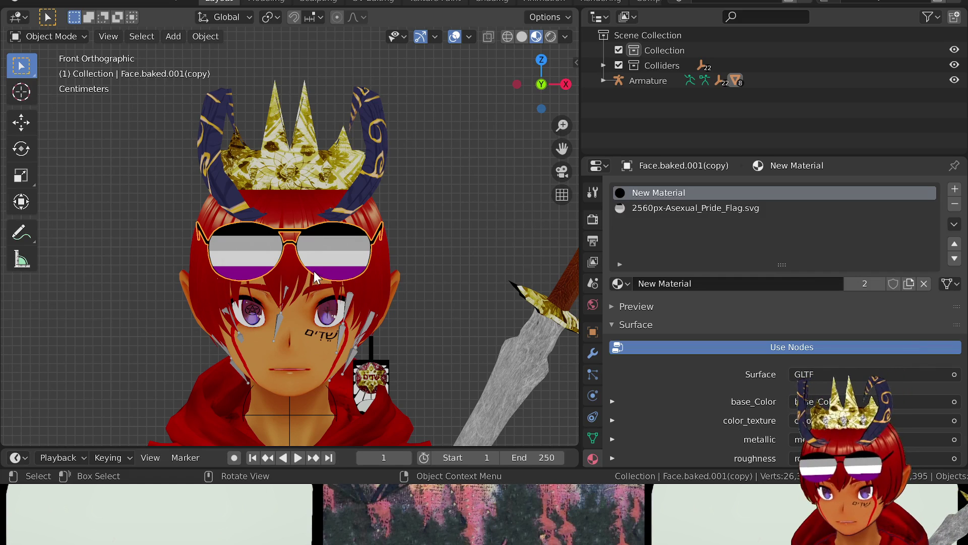
left_click(350, 278)
left_click(593, 437)
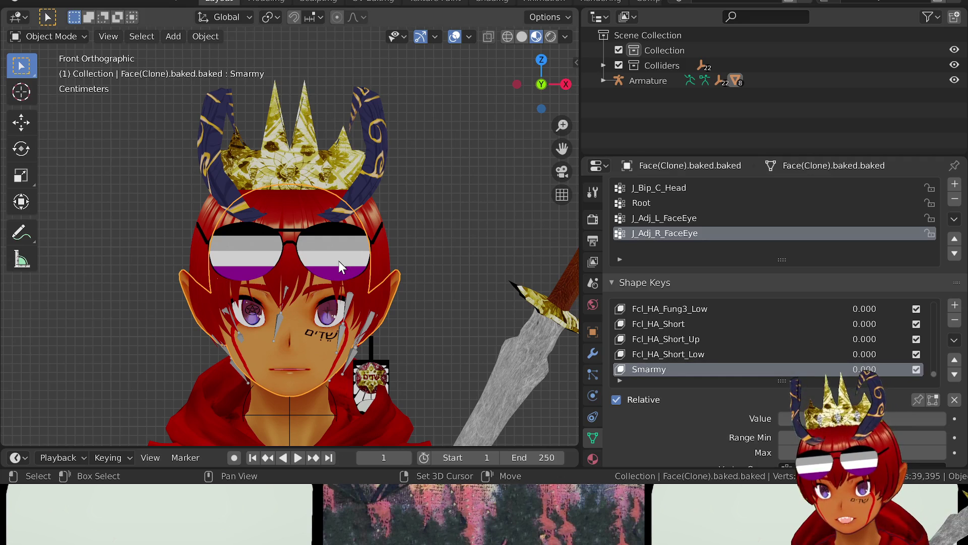
left_click(322, 252)
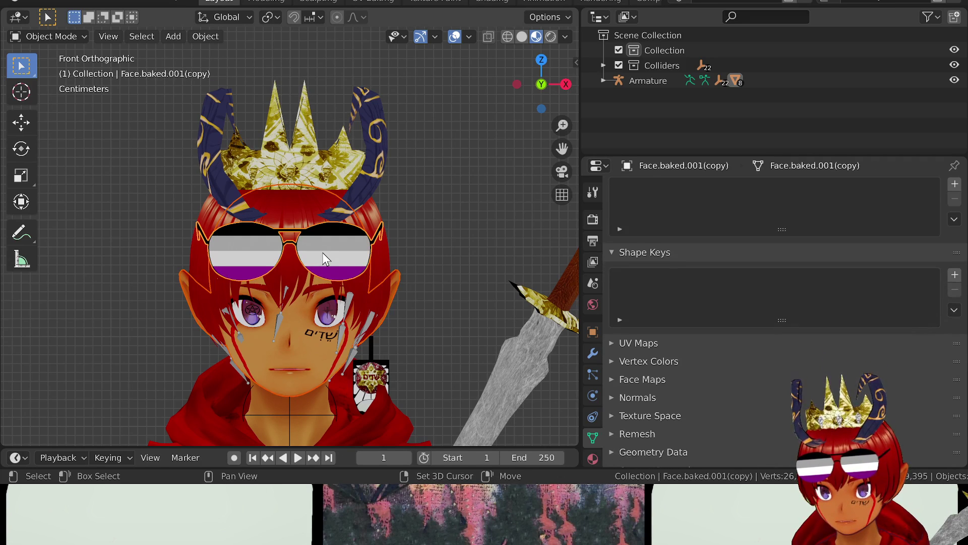
left_click(343, 170)
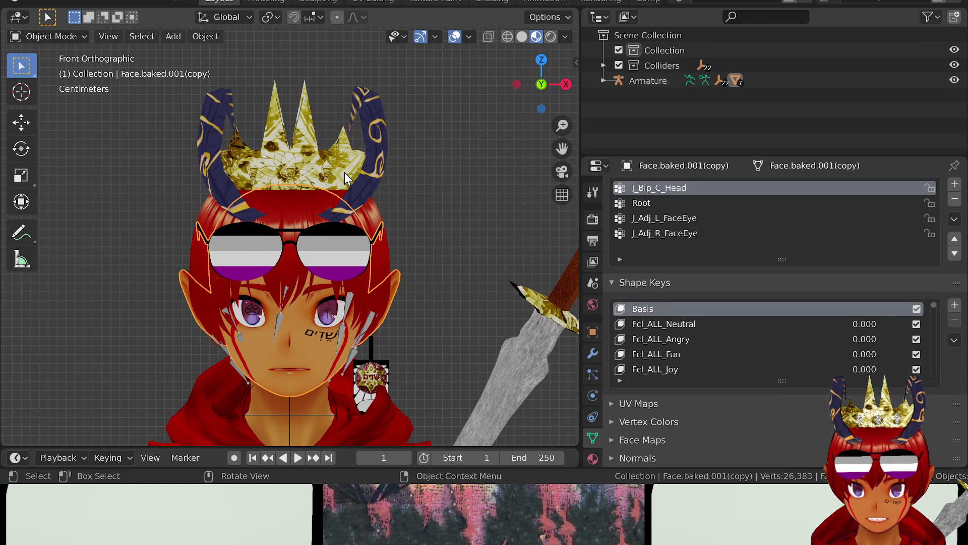
Step: Switch the viewport to Rendered shading and view the head from the side
mouse_move(332, 262)
middle_mouse_down()
mouse_move(376, 269)
mouse_move(344, 271)
middle_mouse_up()
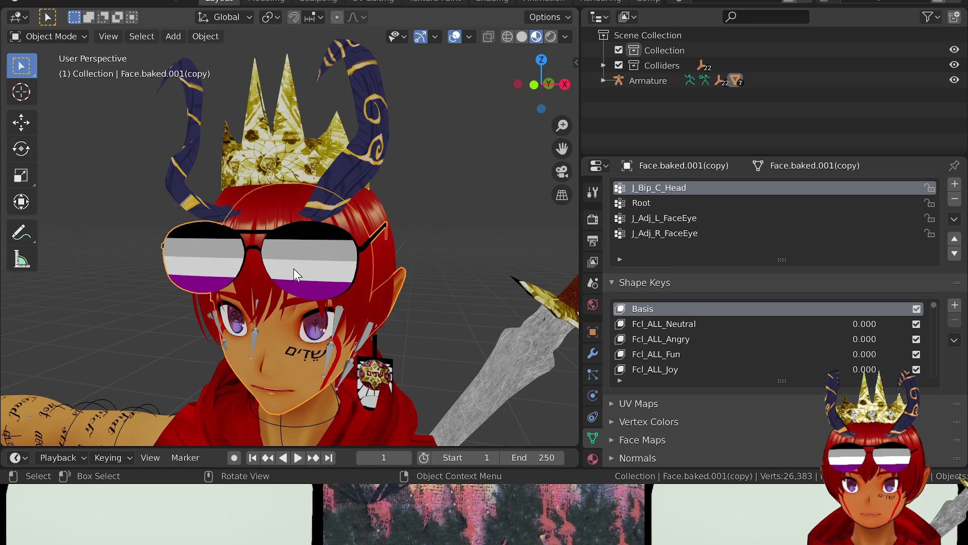
key("z")
left_click(353, 164)
middle_click_drag(497, 225, 244, 289)
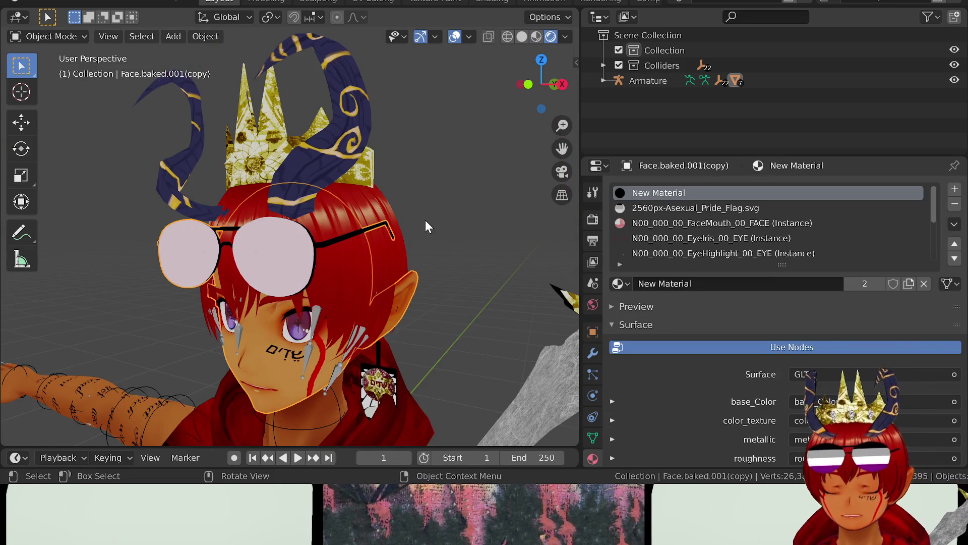
middle_click_drag(425, 220, 400, 125)
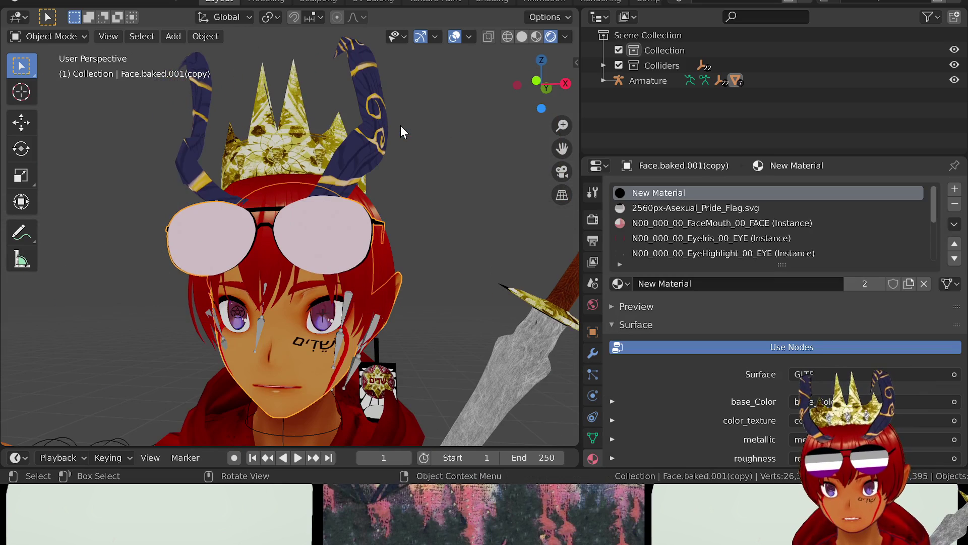
Step: Change the viewport shading from Rendered back to Material Preview
middle_click_drag(416, 212, 395, 247)
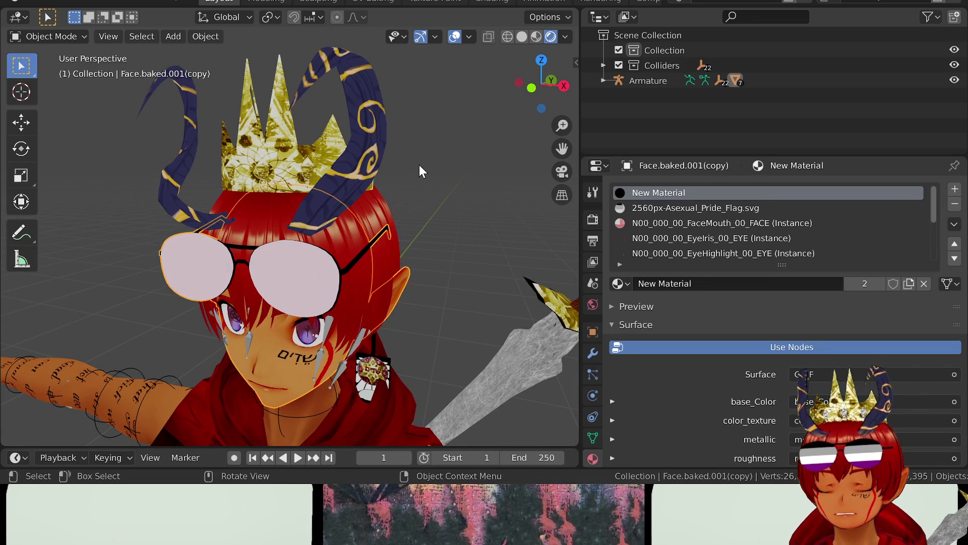
key("z")
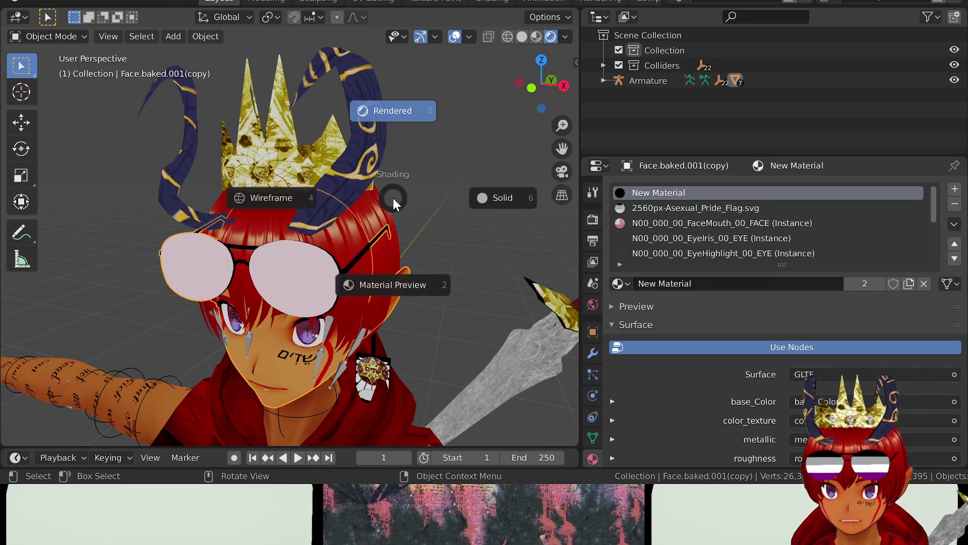
left_click(395, 111)
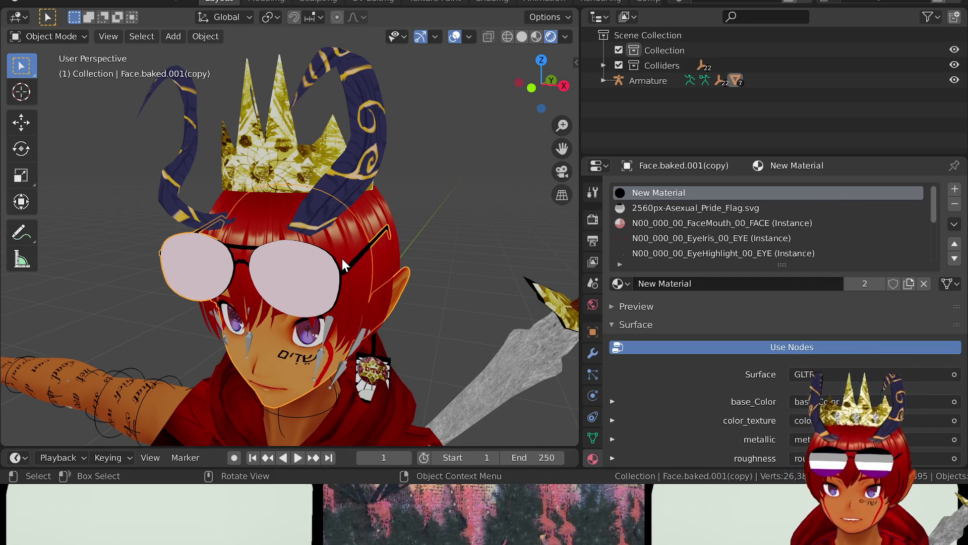
key("z")
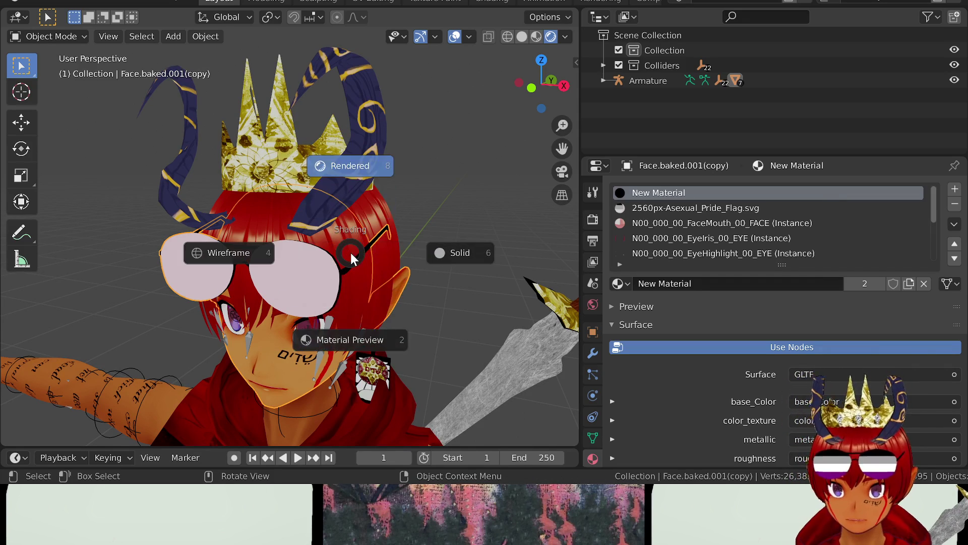
left_click(340, 342)
middle_click_drag(389, 292, 464, 277)
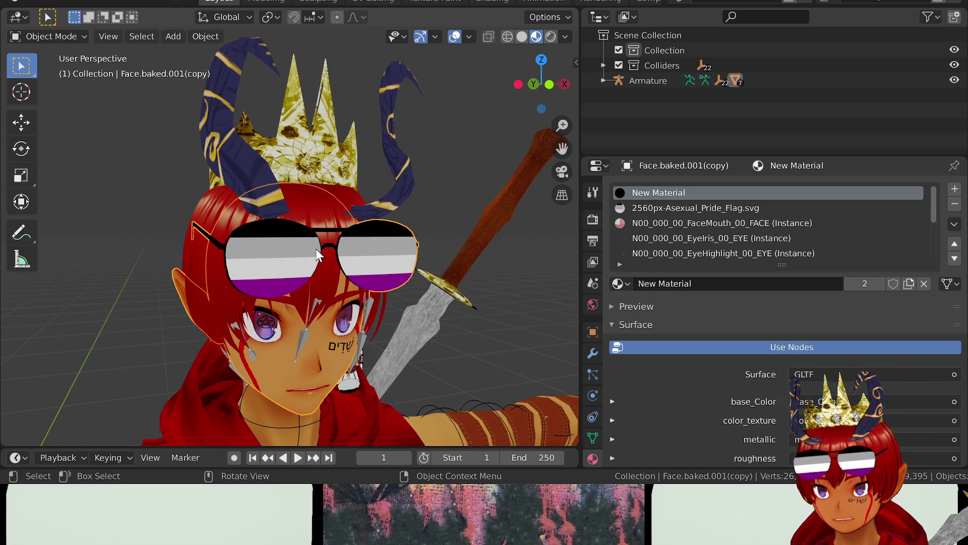
Step: Check the glasses in Edit Mode, reselect the sunglasses, and show their Shape Keys list
key("Tab")
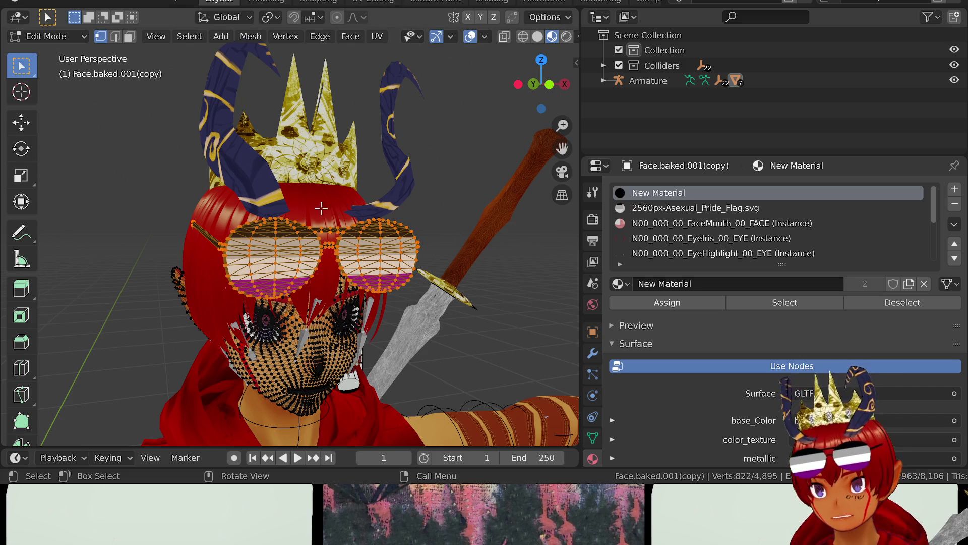
key("Tab")
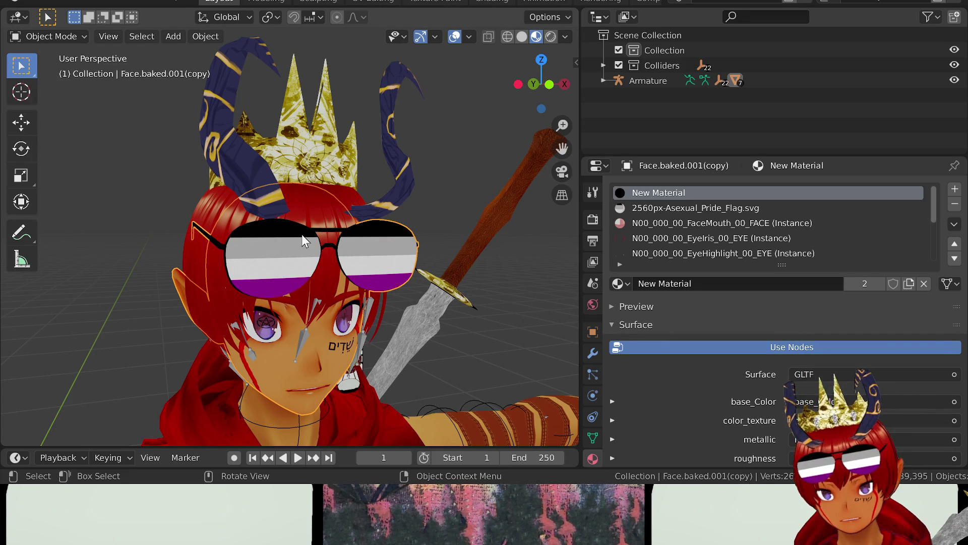
left_click(218, 282)
left_click(246, 265)
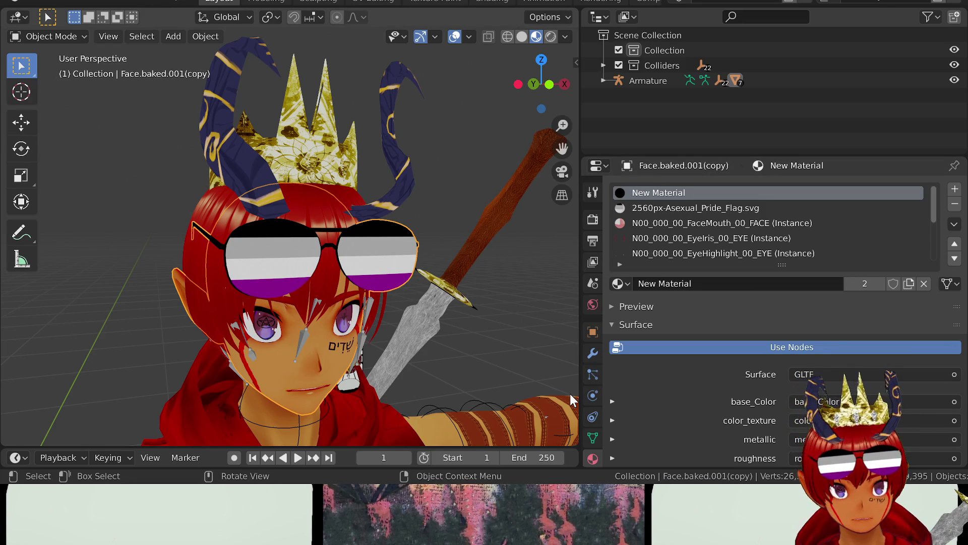
scroll(570, 393, "down", 2)
left_click(592, 438)
scroll(704, 329, "down", 5)
scroll(704, 329, "down", 15)
scroll(747, 361, "down", 4)
Step: Add shape key Key 58 at full value and move the glasses vertices along Z
left_click(954, 305)
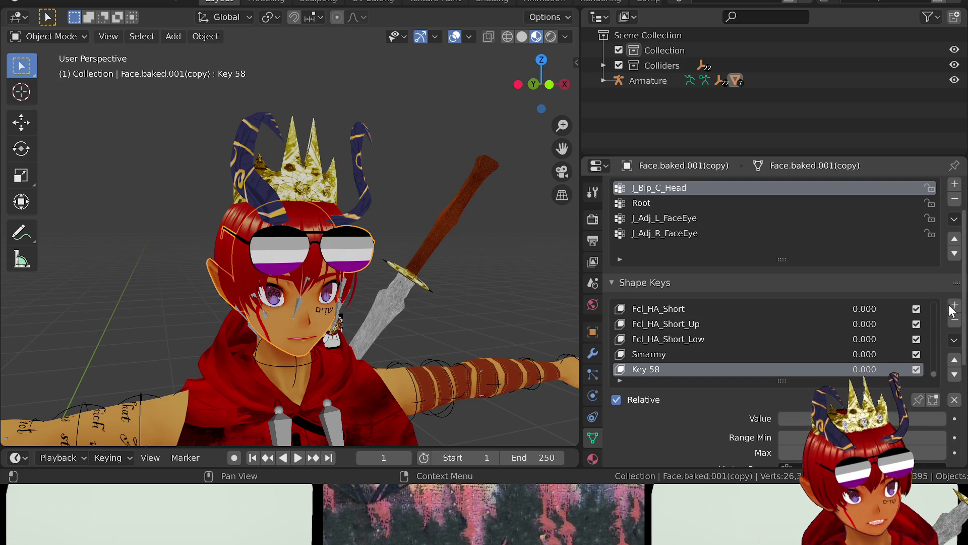
left_click_drag(797, 418, 926, 418)
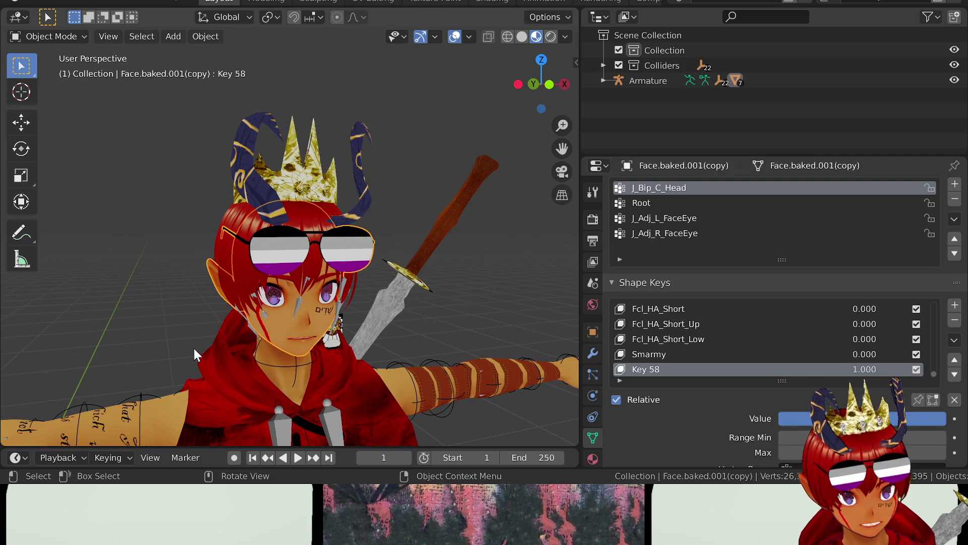
key("Tab")
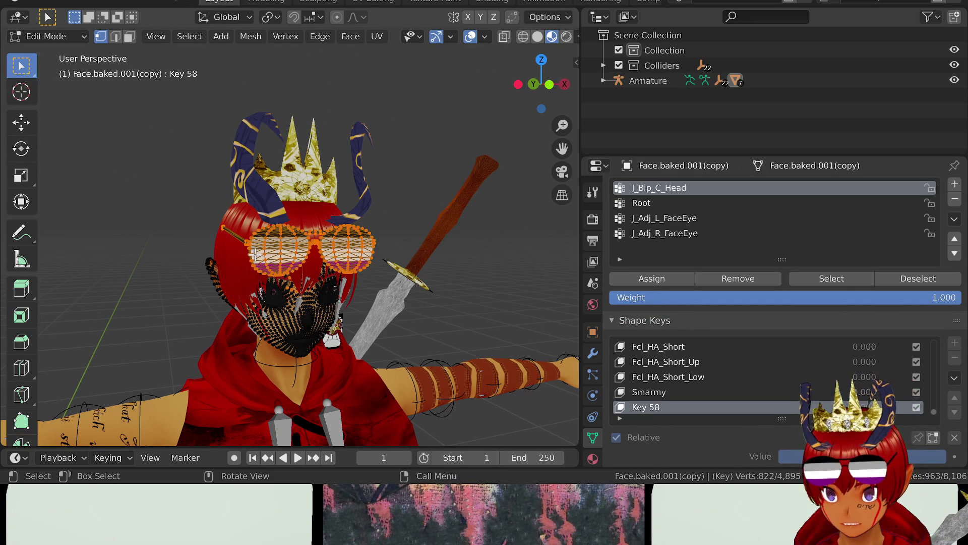
key("g")
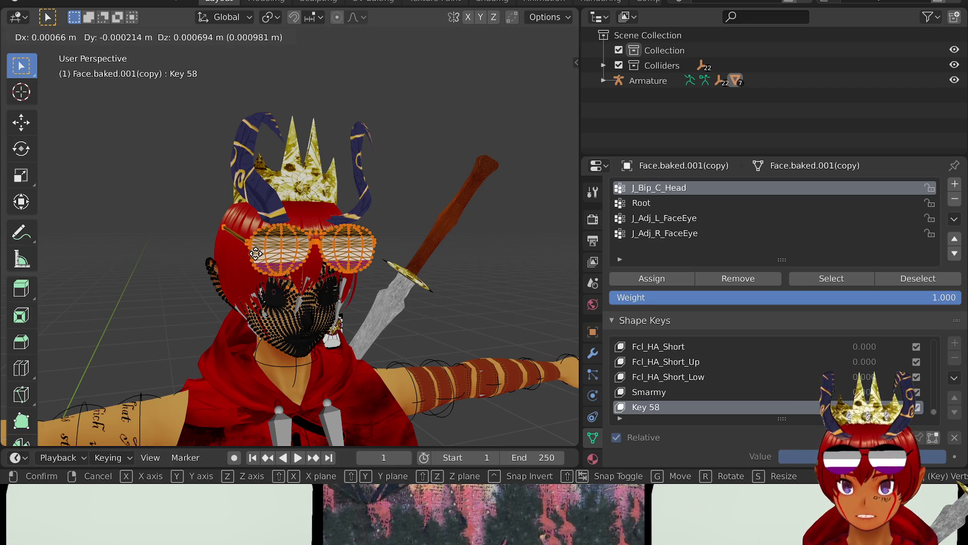
key("z")
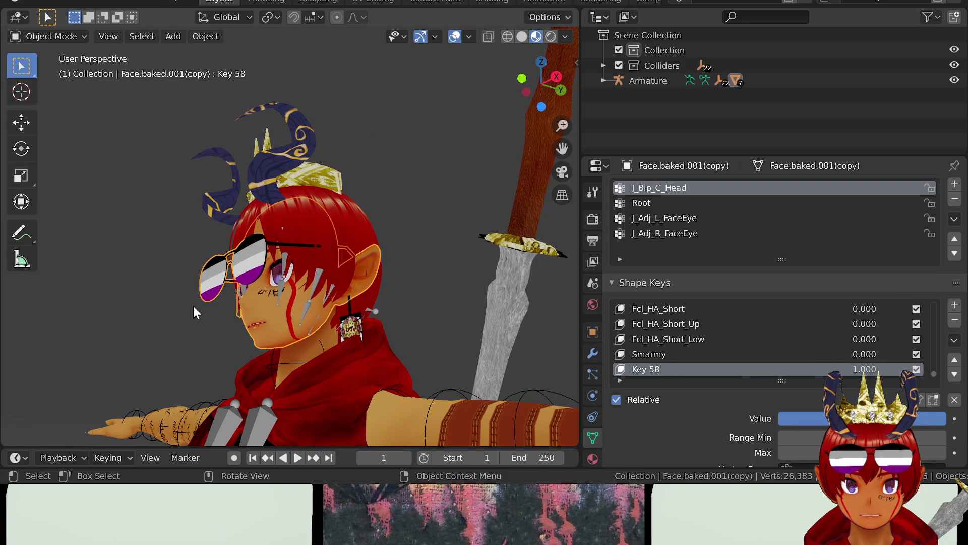
middle_click_drag(193, 305, 328, 335)
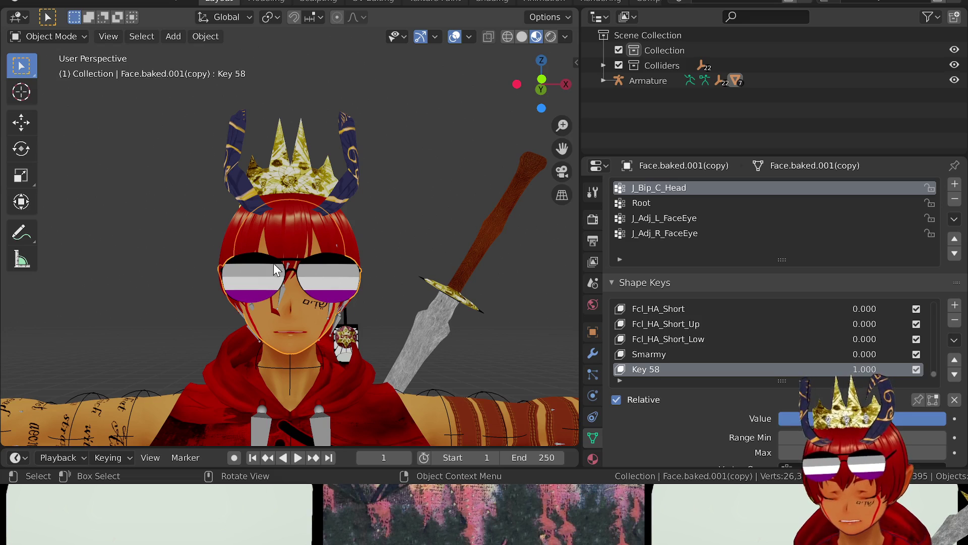
key("Tab")
key("Tab")
key("Tab")
key("Tab")
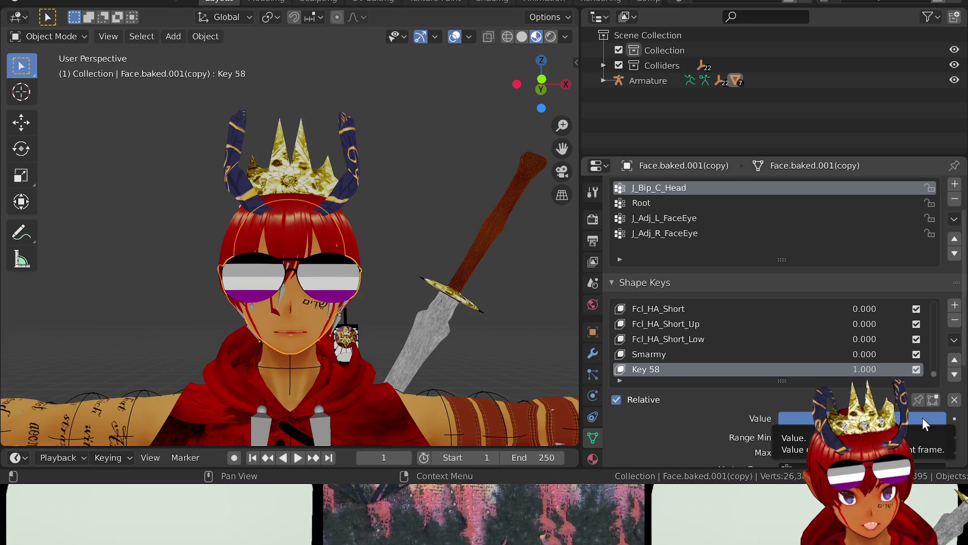
Step: Test Key 58 by sliding its value between 0 and 1, leaving it at 0
left_click_drag(938, 418, 781, 418)
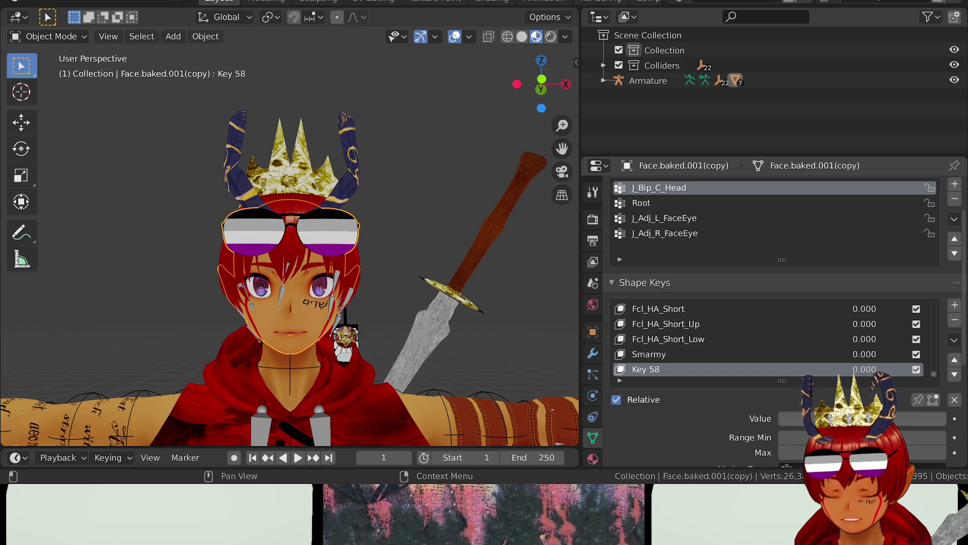
mouse_move(782, 418)
left_mouse_down()
mouse_move(946, 418)
mouse_move(781, 418)
left_mouse_up()
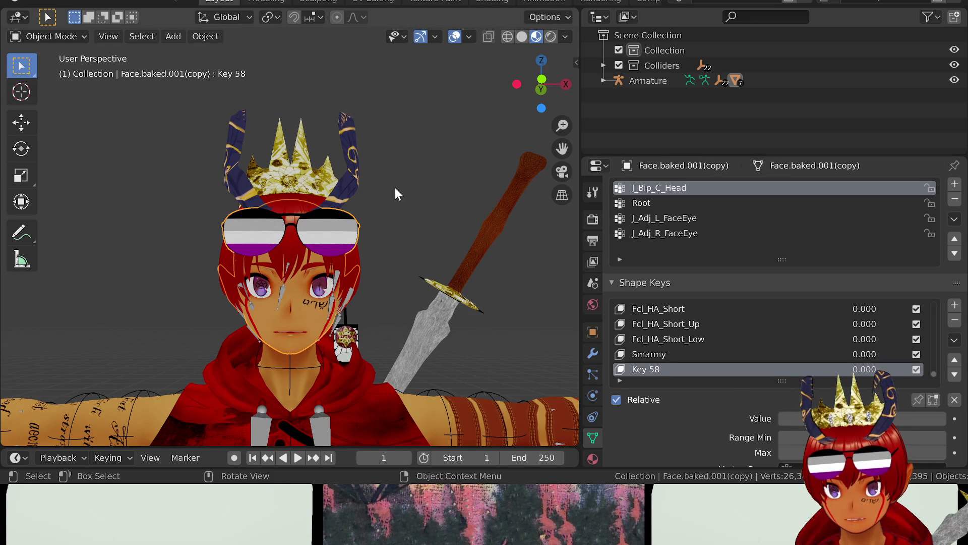
left_click(346, 334)
left_click(297, 304)
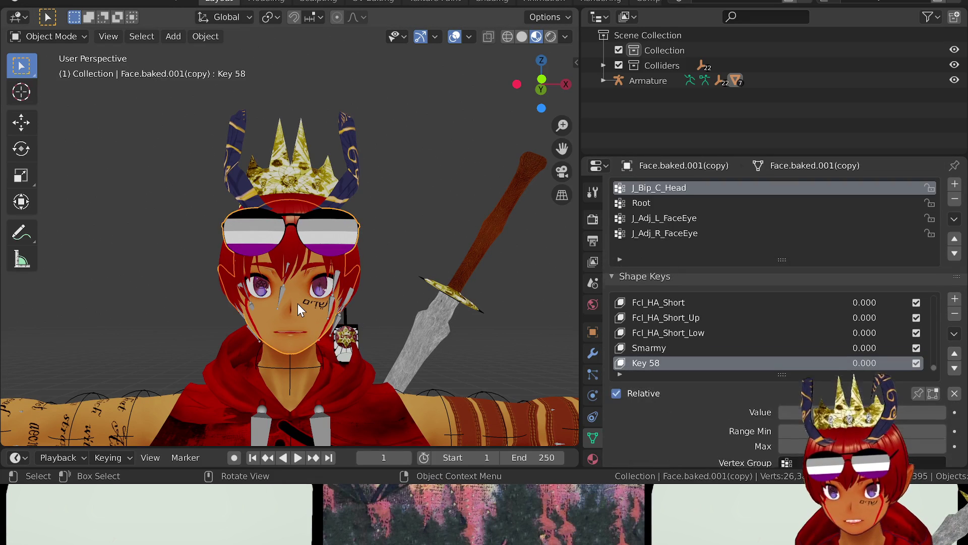
left_click(346, 336)
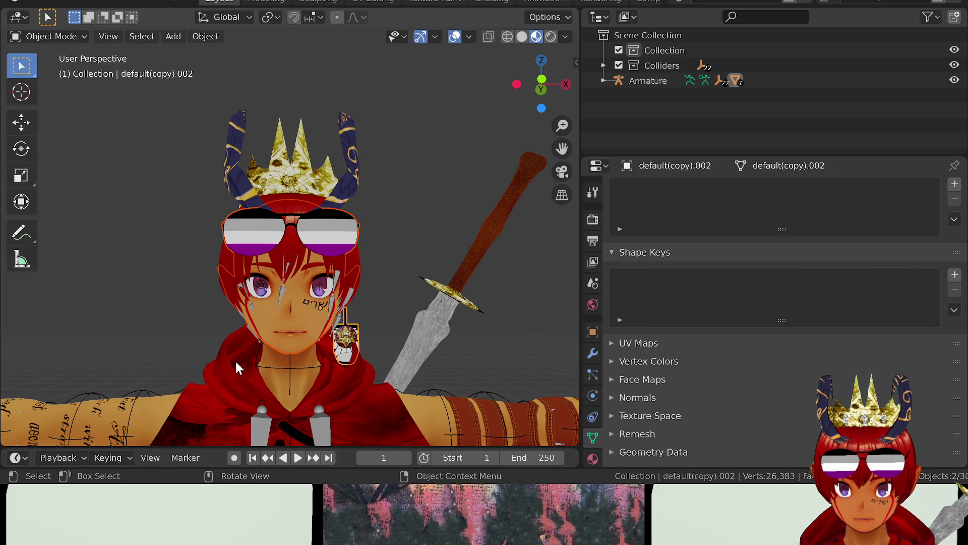
Step: Join the earring pendant into the face mesh and select all the earring's vertices
left_click(295, 325)
left_click(348, 344)
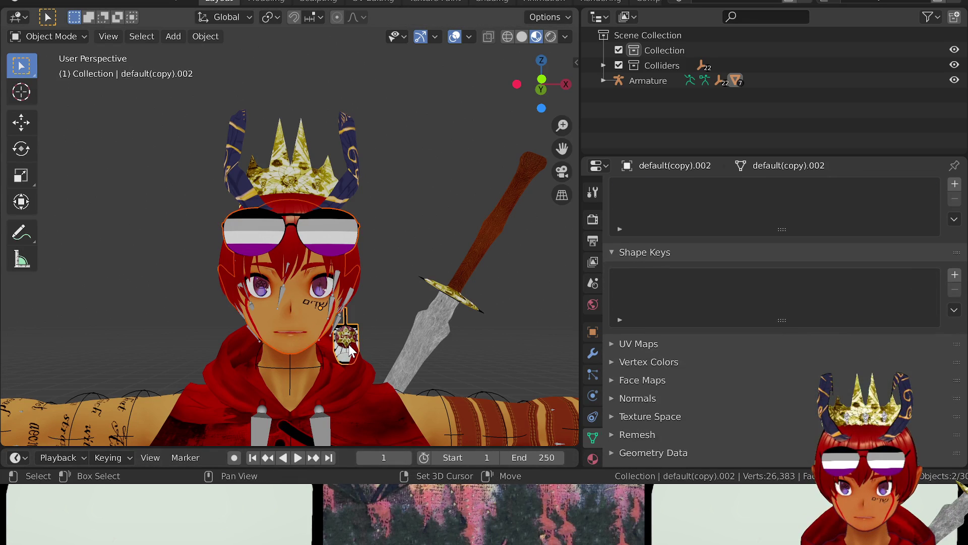
key("ctrl+j")
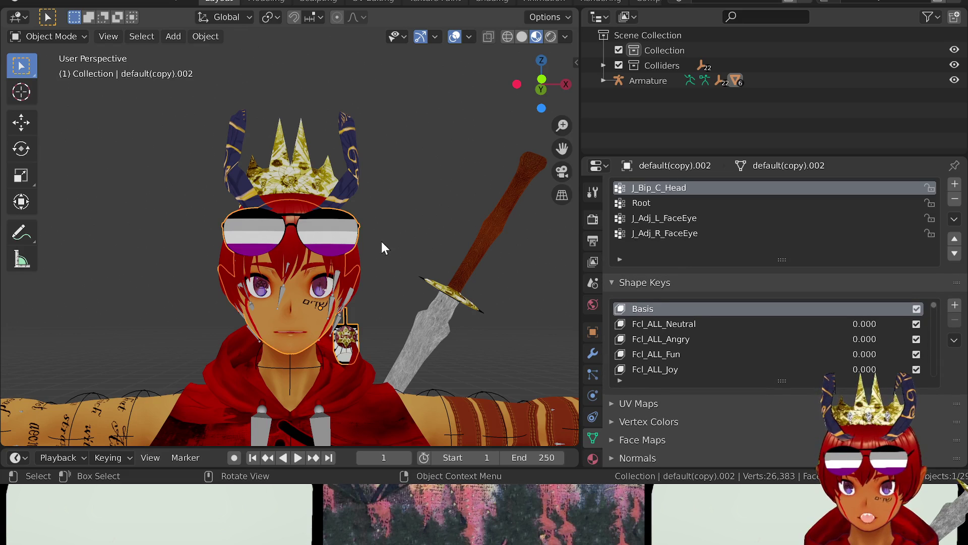
key("Tab")
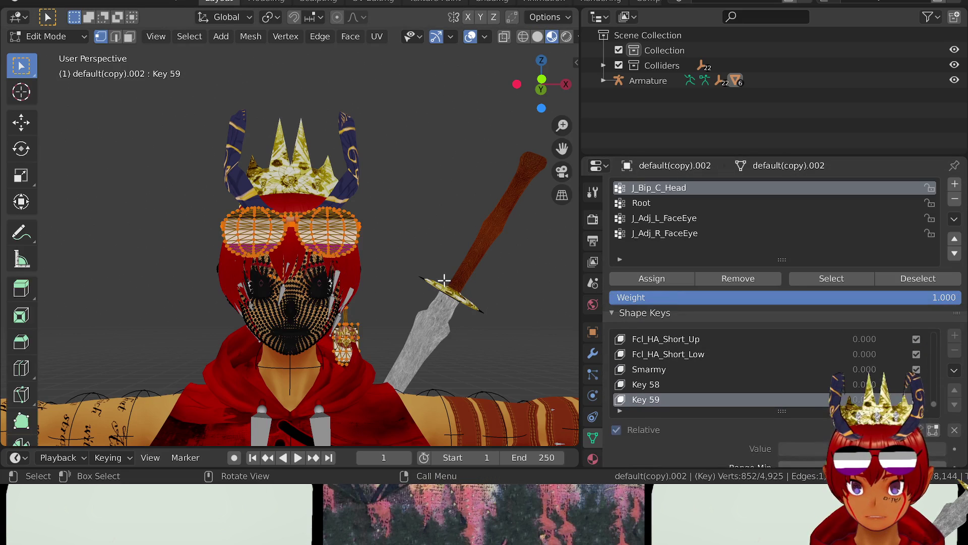
left_click(350, 329)
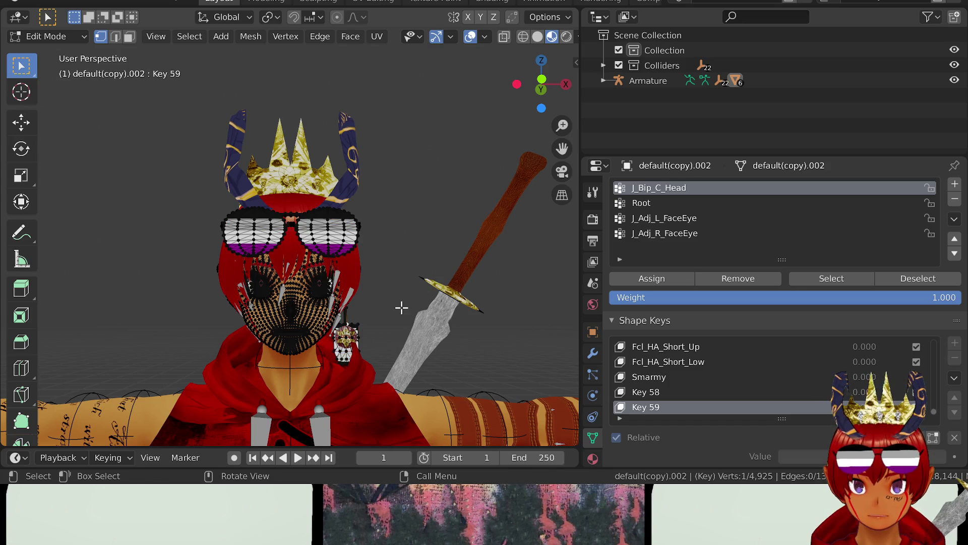
key("ctrl+KP_Add")
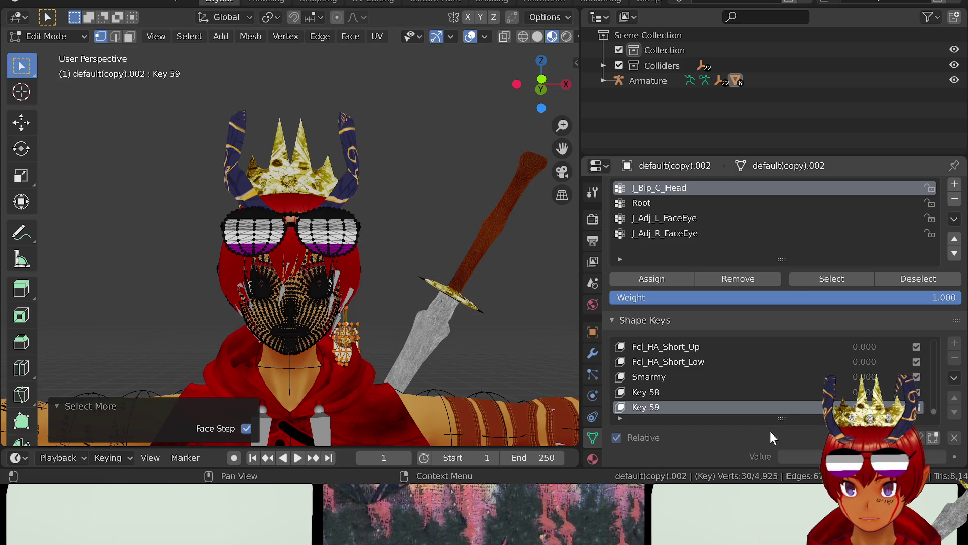
key("Tab")
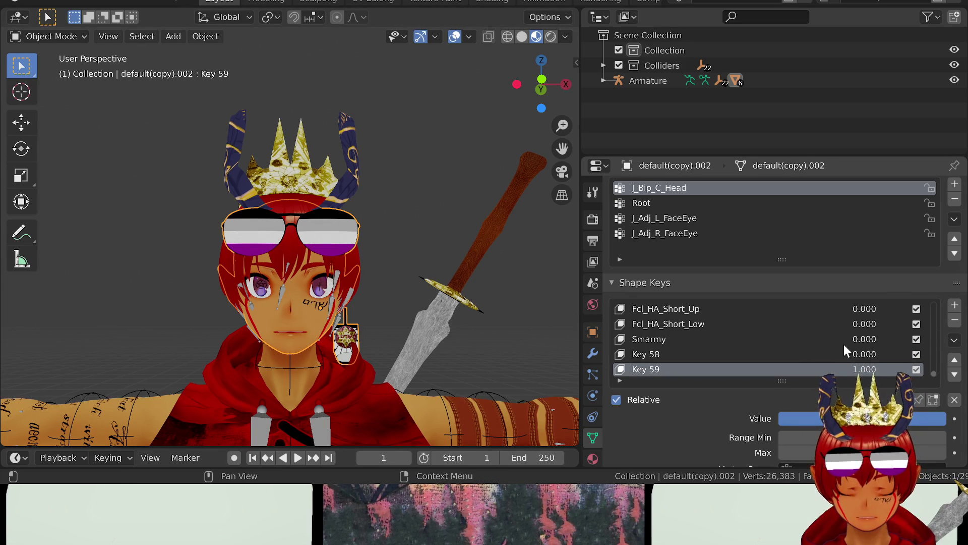
Step: Raise the earring in shape key Key 59, compare it at 0 and full strength, then quit Blender
key("Tab")
key("g")
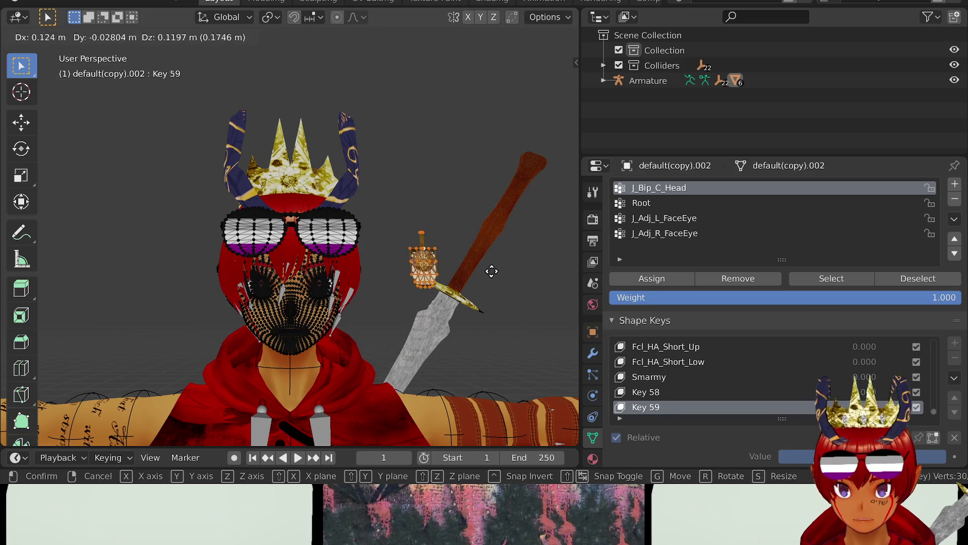
left_click(487, 230)
key("Tab")
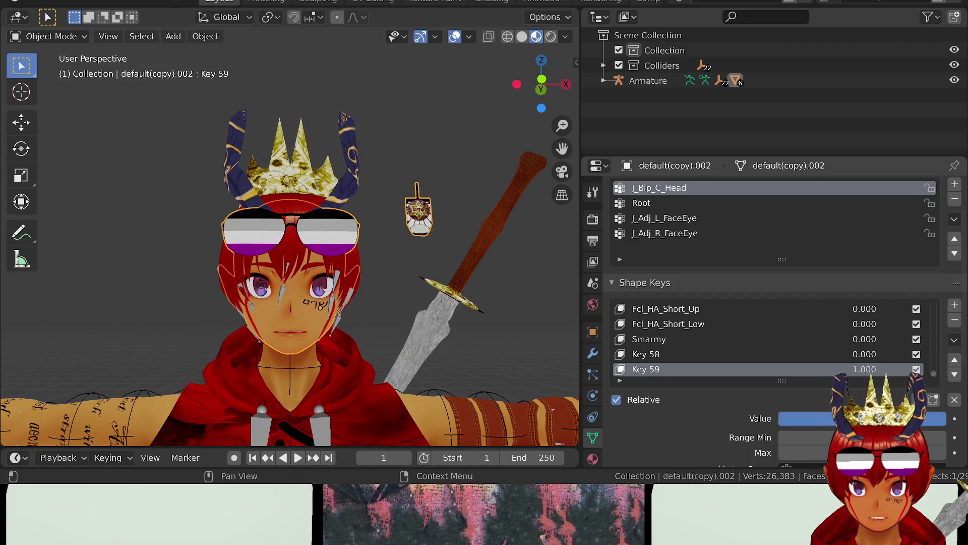
left_click_drag(903, 418, 779, 418)
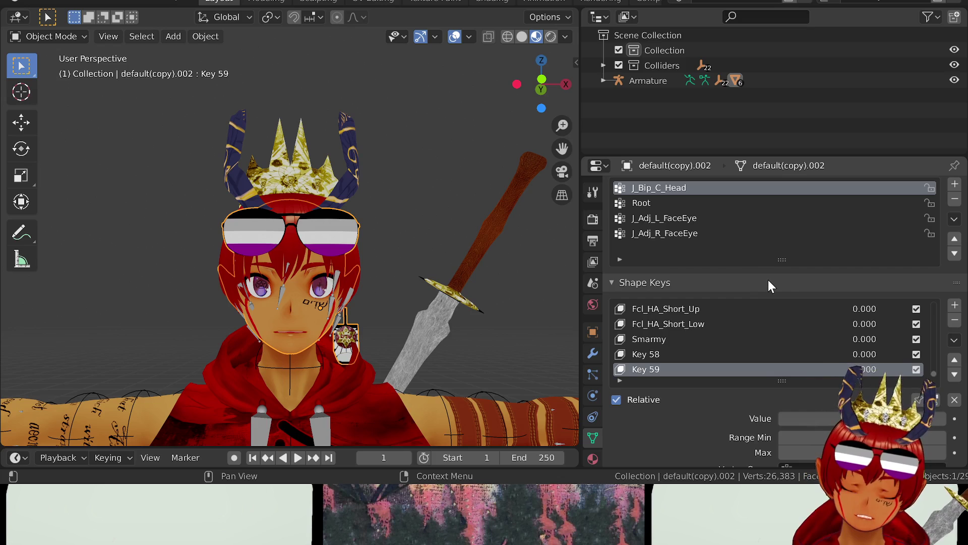
mouse_move(791, 425)
left_mouse_down()
mouse_move(944, 419)
mouse_move(782, 418)
left_mouse_up()
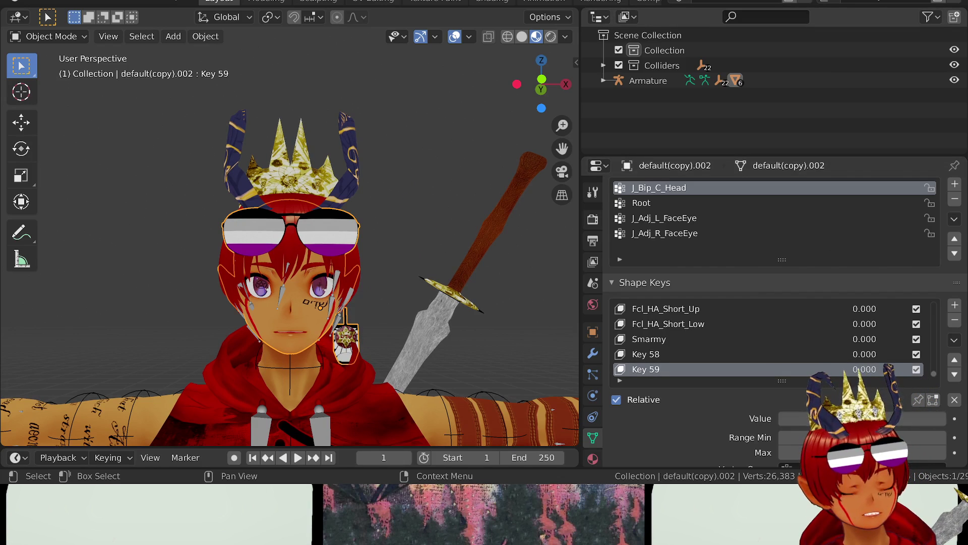
key("ctrl+q")
Step: Close Blender without saving and open the last clip in Unity's BlendShapes folder
left_click(542, 251)
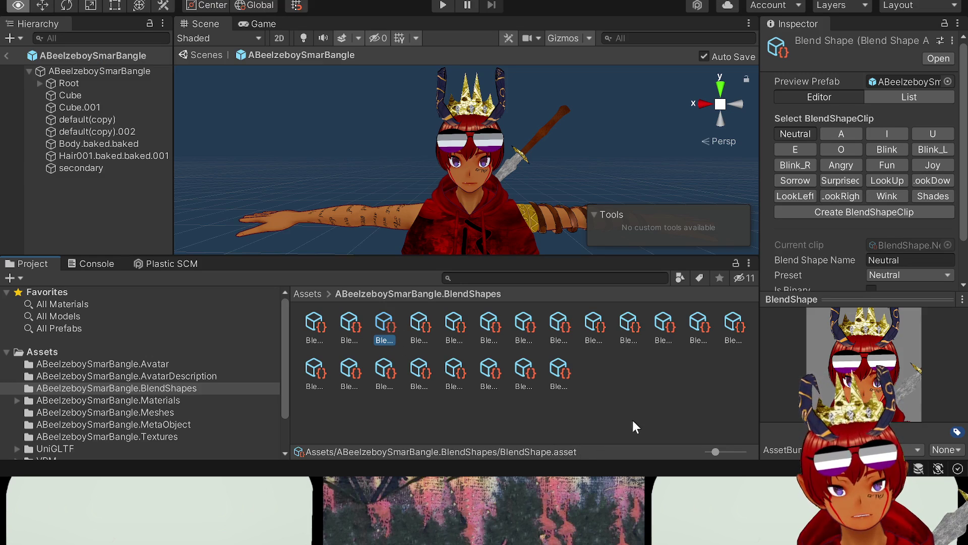
left_click(817, 213)
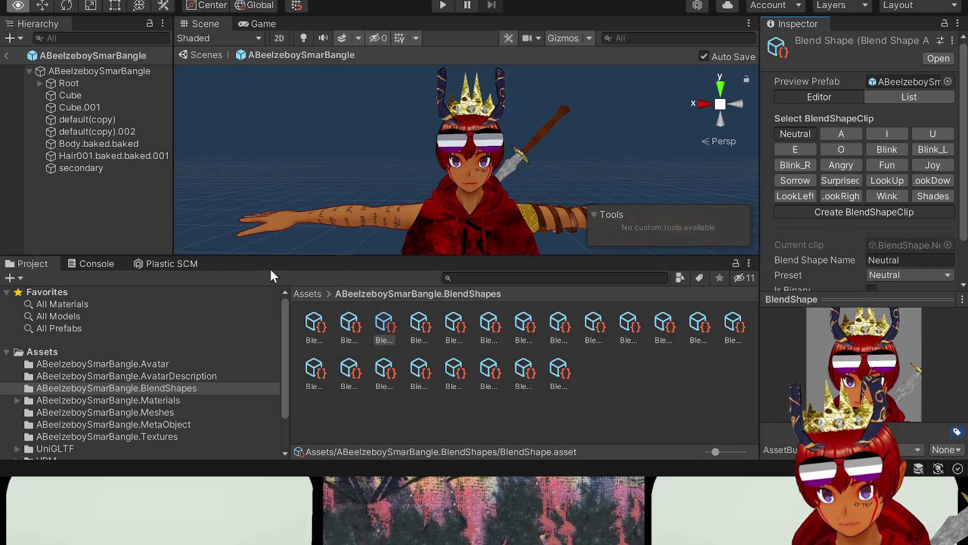
left_click(595, 374)
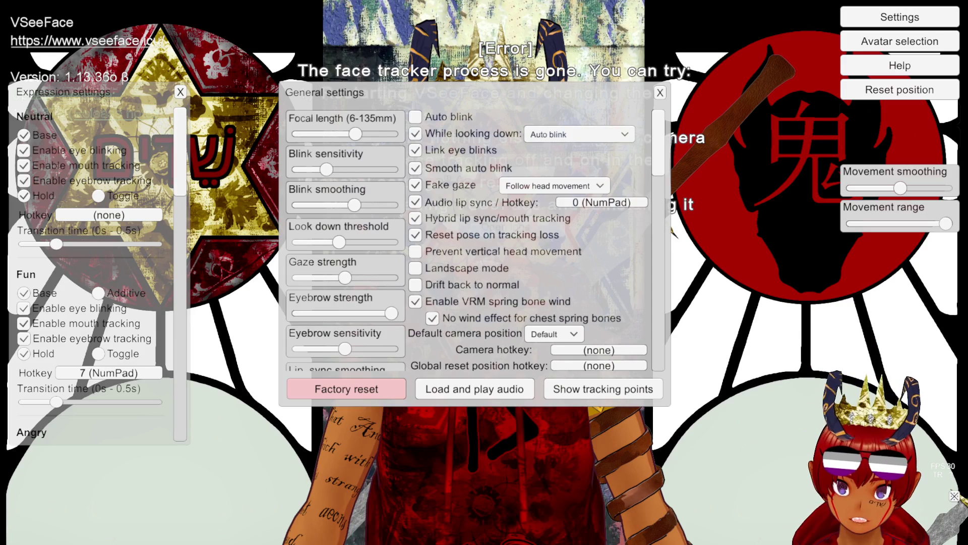
Step: Close VSeeFace's General settings panel
scroll(91, 267, "down", 10)
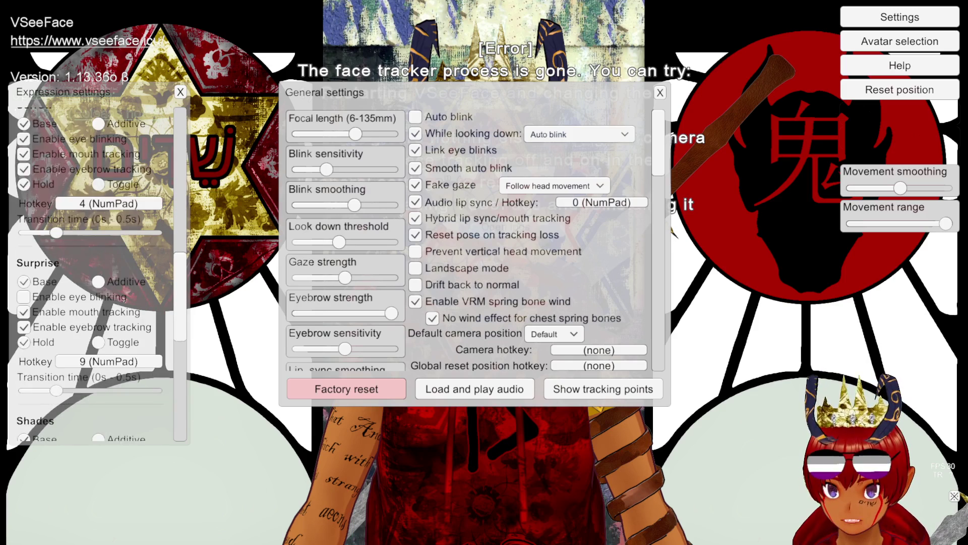
left_click(899, 17)
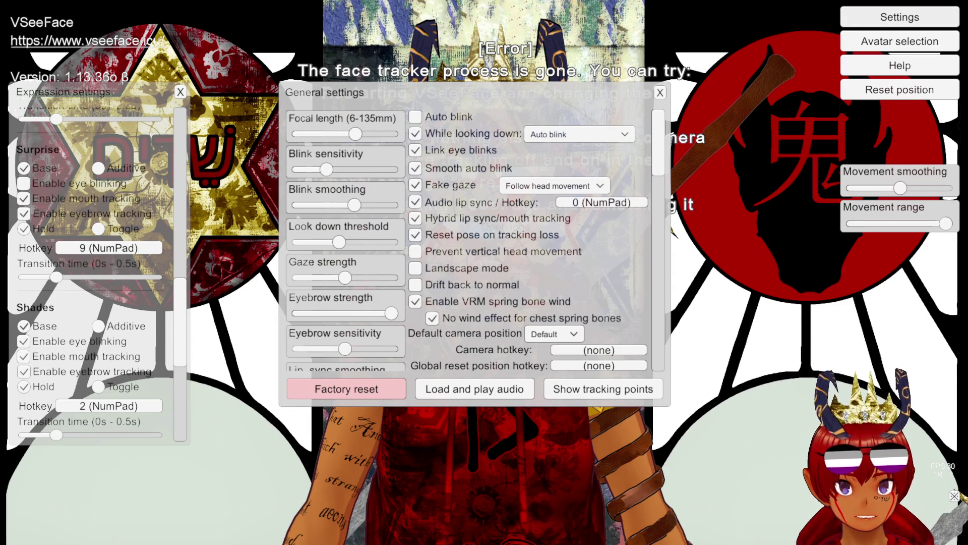
scroll(90, 267, "down", 5)
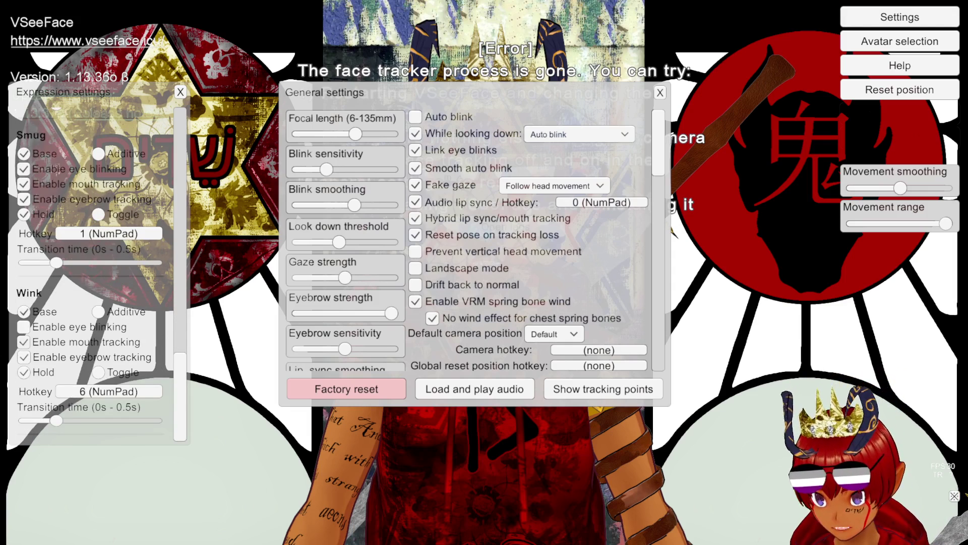
scroll(90, 267, "up", 5)
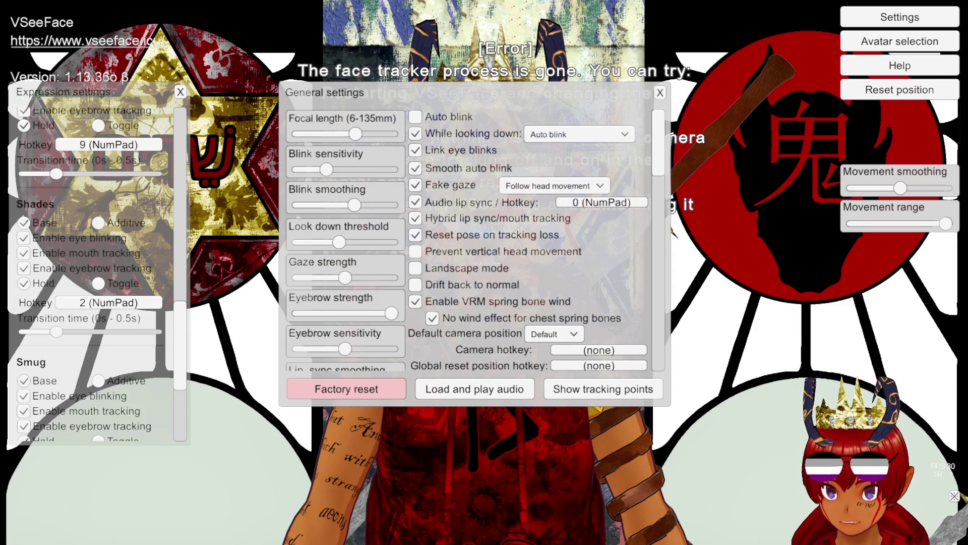
scroll(91, 267, "up", 2)
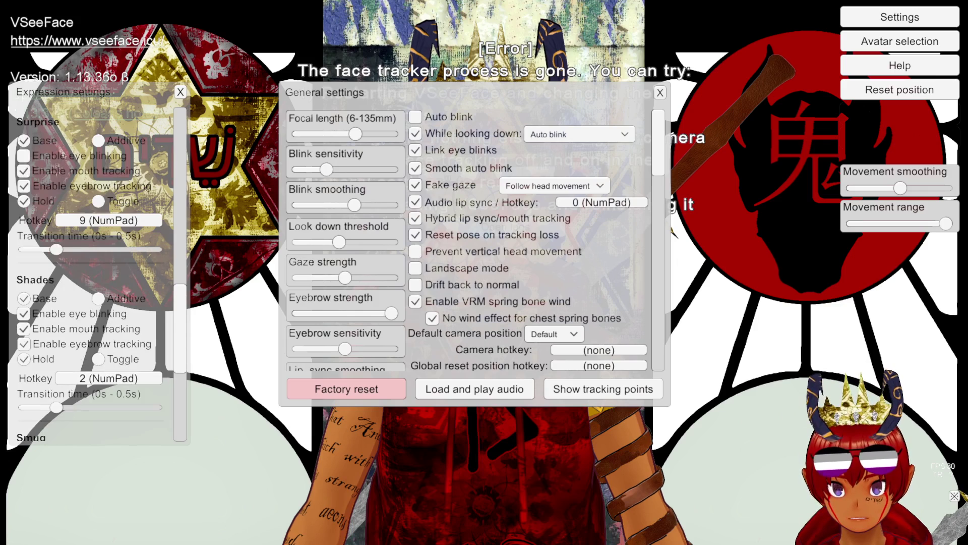
left_click(659, 92)
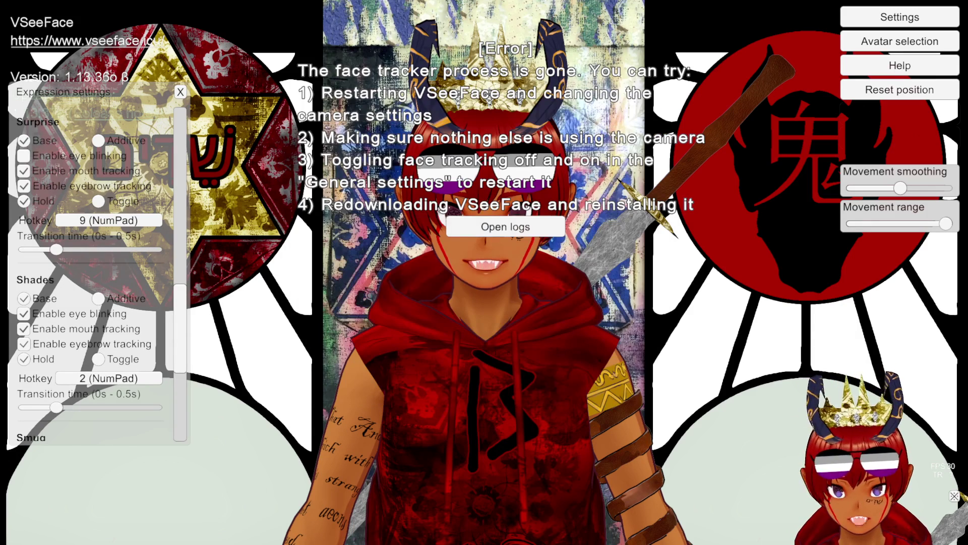
Step: Slightly lengthen the Shades transition time and keep its hotkey as 2 (NumPad)
scroll(91, 267, "down", 1)
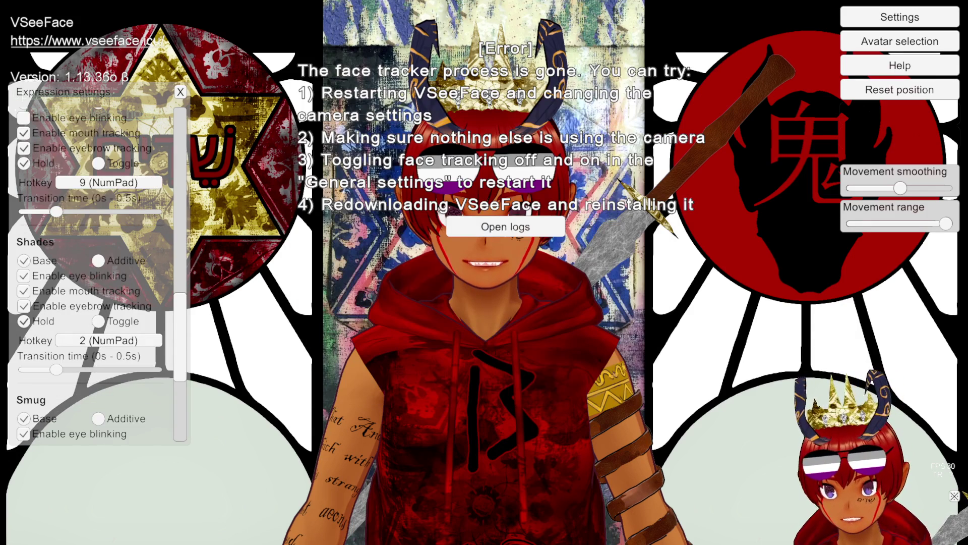
mouse_move(56, 369)
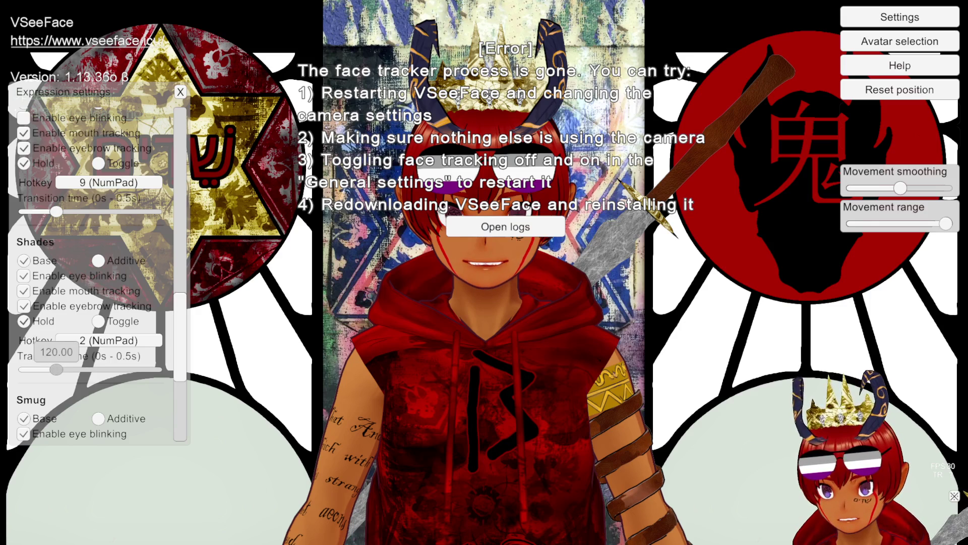
left_click_drag(56, 369, 61, 369)
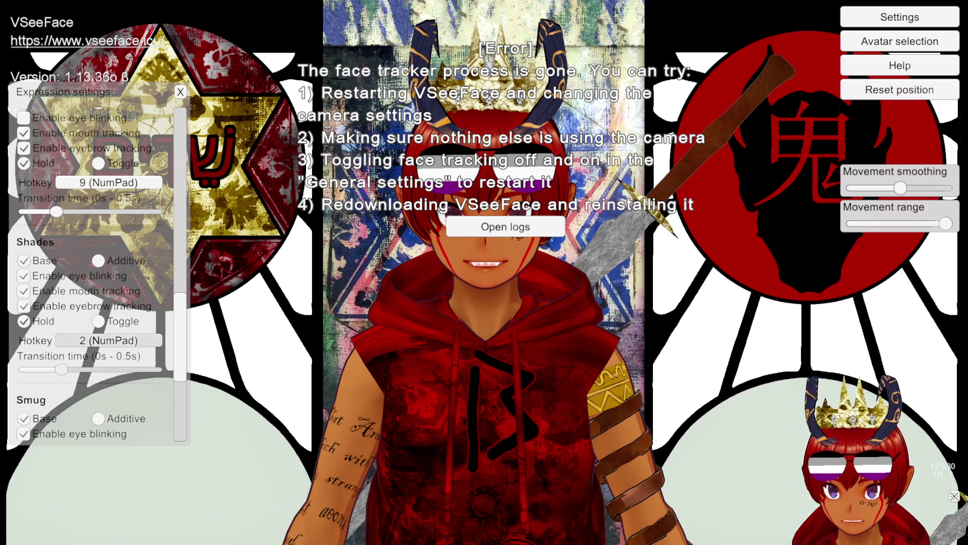
left_click(108, 341)
key("KP_2")
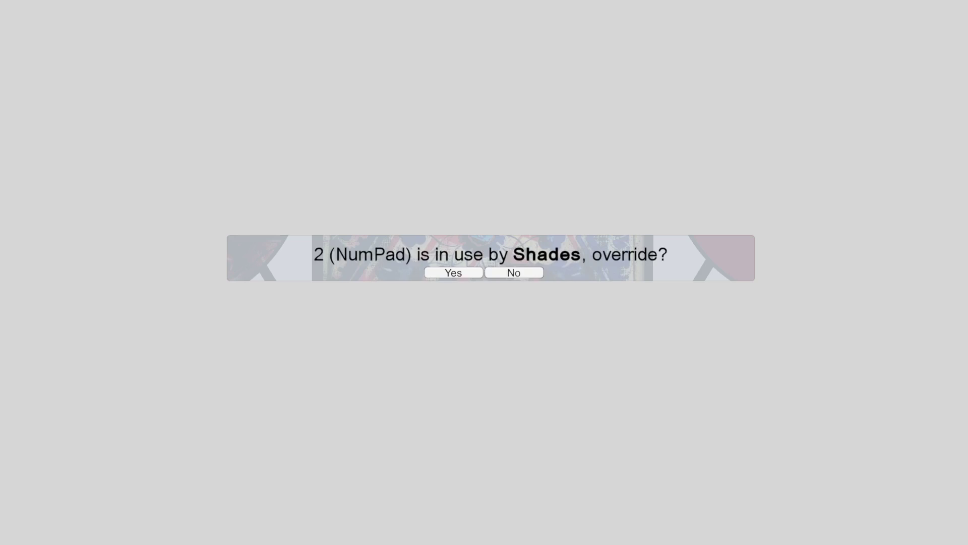
key("Return")
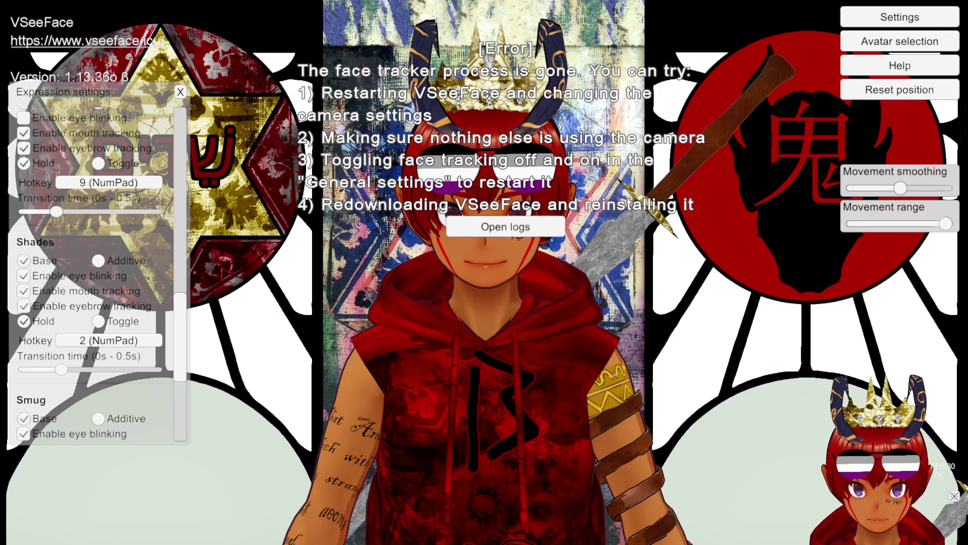